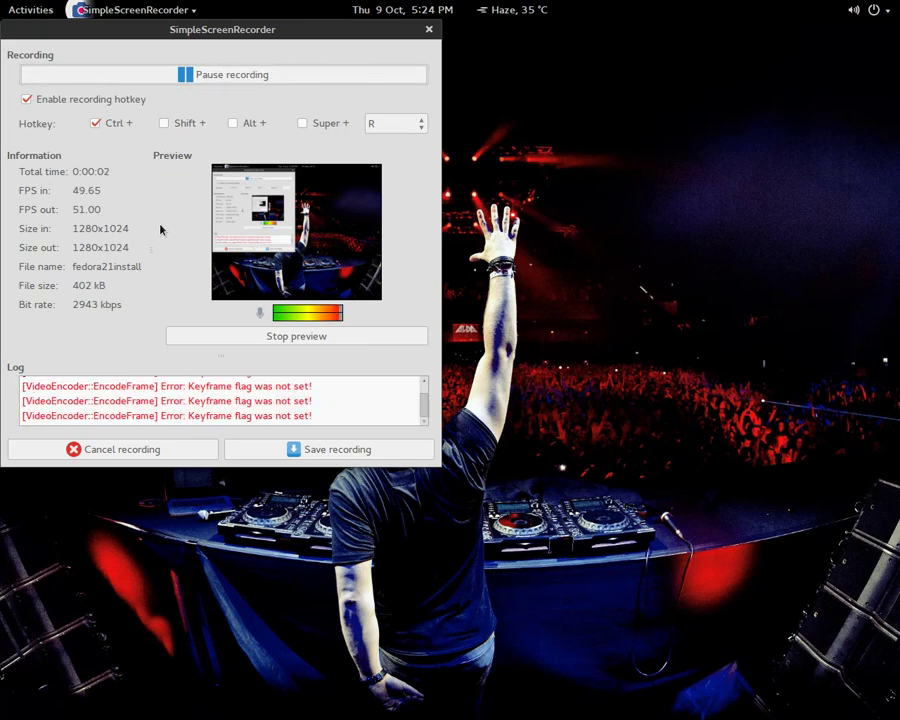
# Switch to the empty second workspace and return to the desktop
pyautogui.click(30, 10)
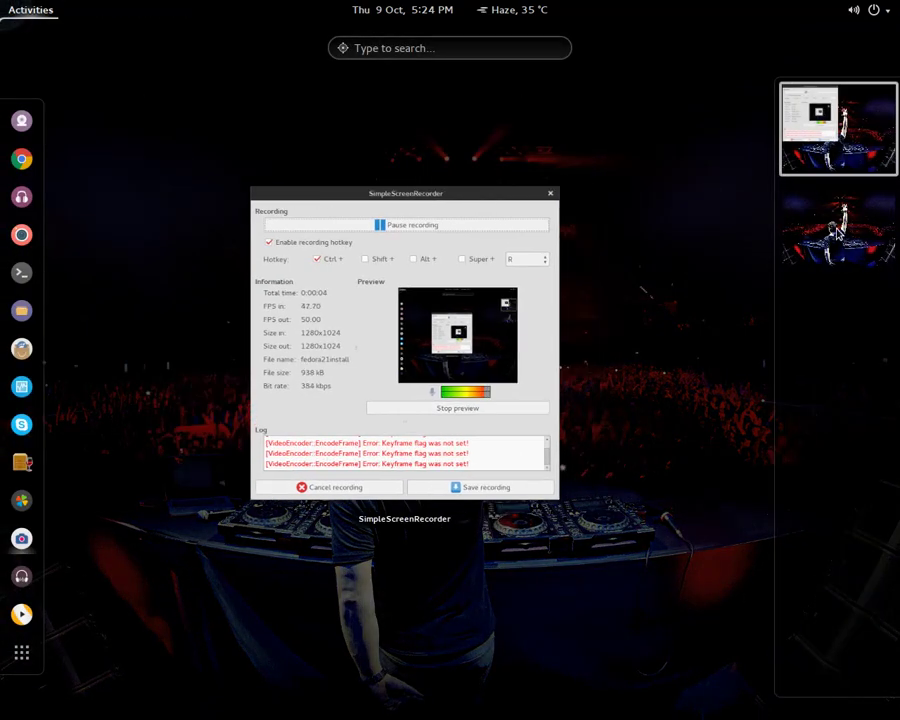
pyautogui.click(838, 230)
pyautogui.click(88, 346)
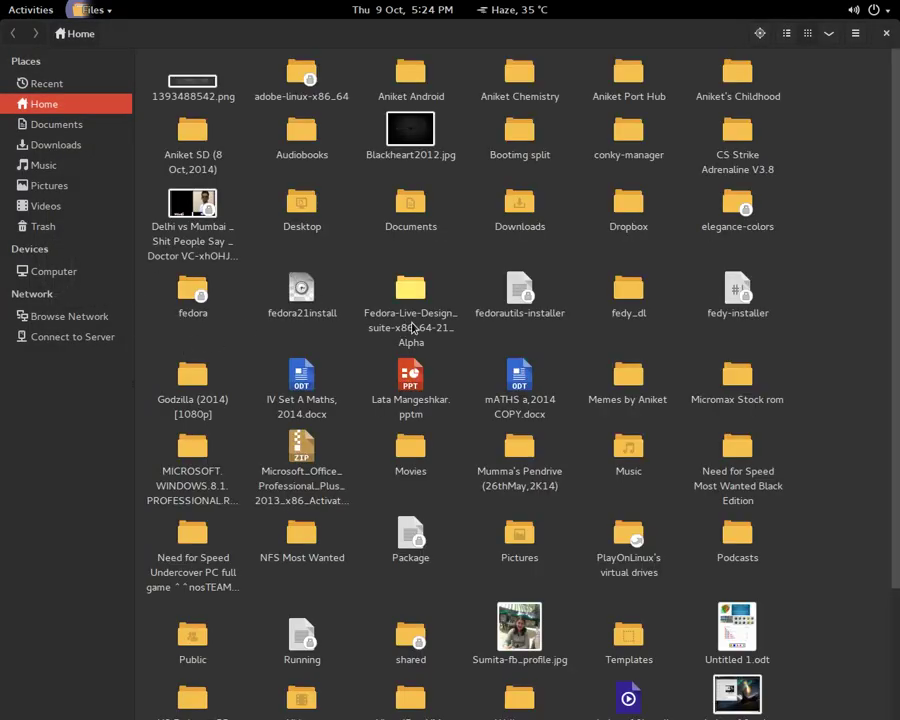
# Inspect the Fedora Live Design Alpha ISO's properties, then close the Files window
pyautogui.doubleClick(412, 328)
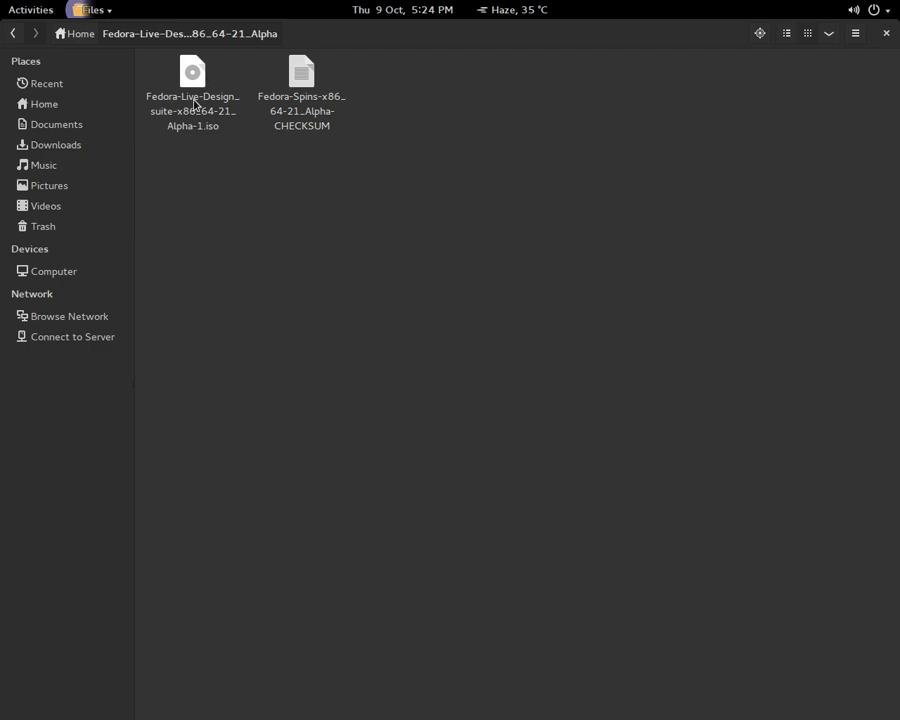
pyautogui.rightClick(196, 104)
pyautogui.click(293, 370)
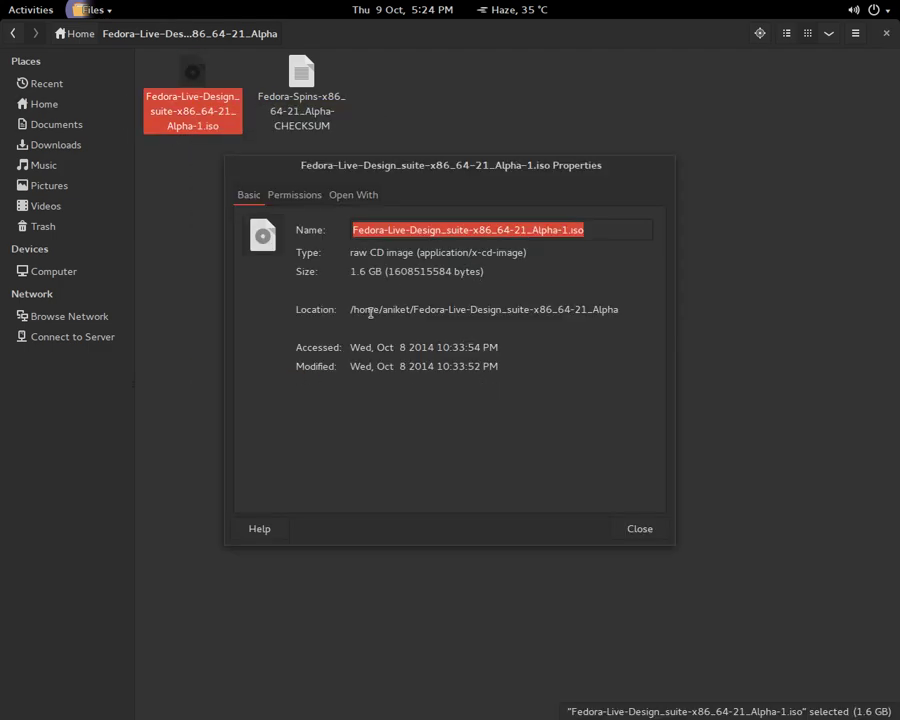
pyautogui.click(648, 524)
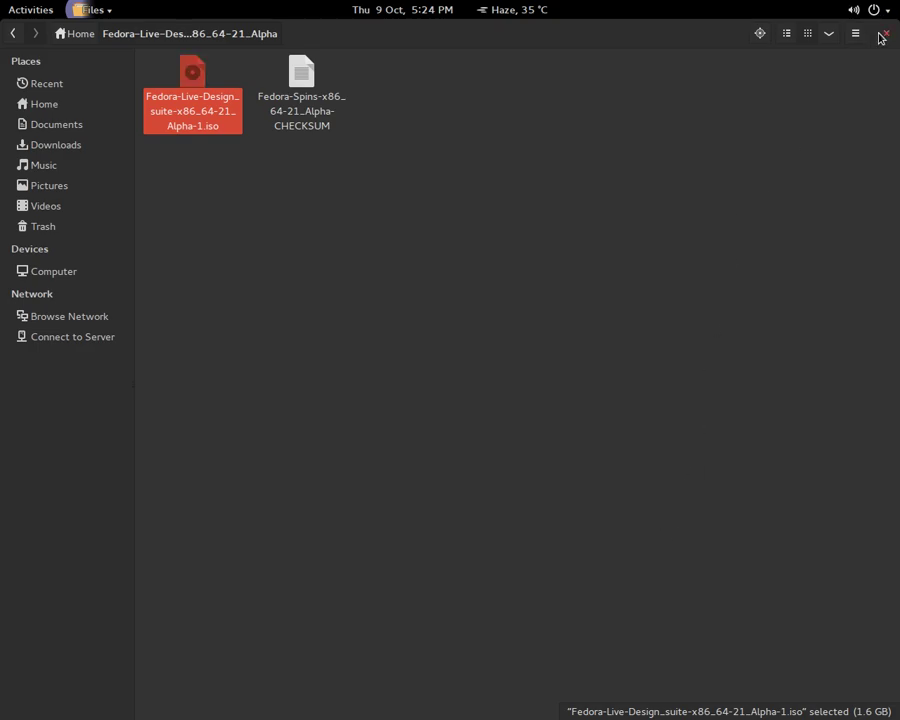
pyautogui.click(881, 37)
# Start a new virtual machine named Fedora21 with 4000 MB of memory
pyautogui.click(22, 380)
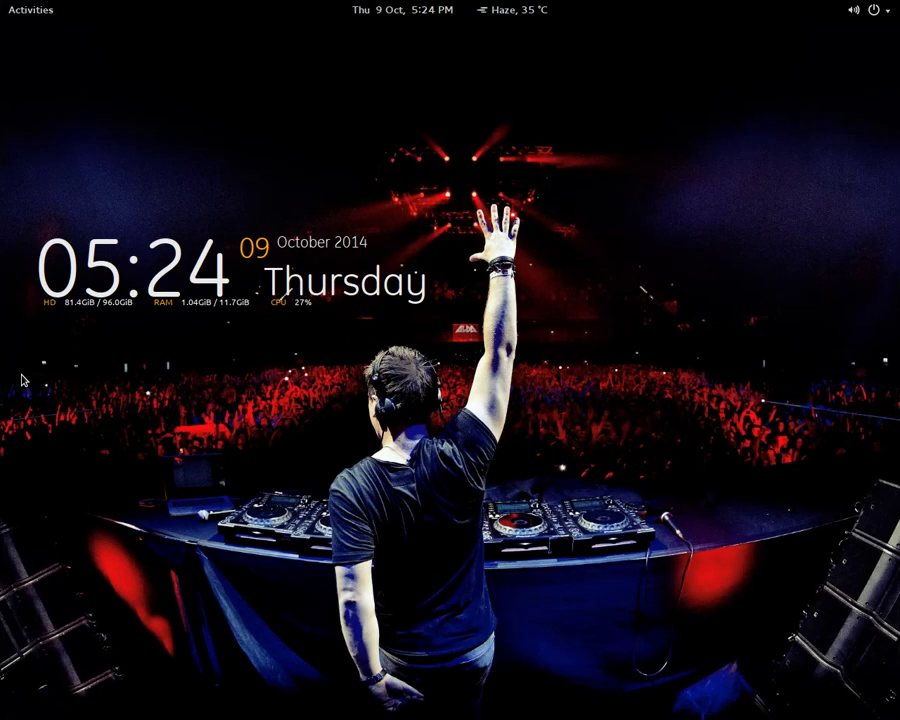
pyautogui.click(237, 145)
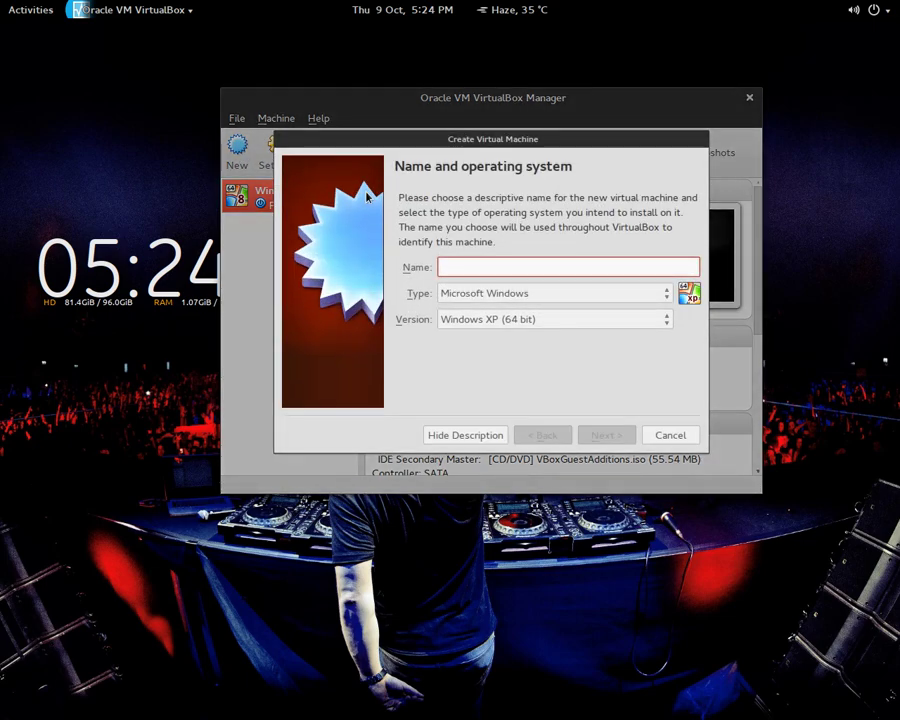
pyautogui.write('Fedora21')
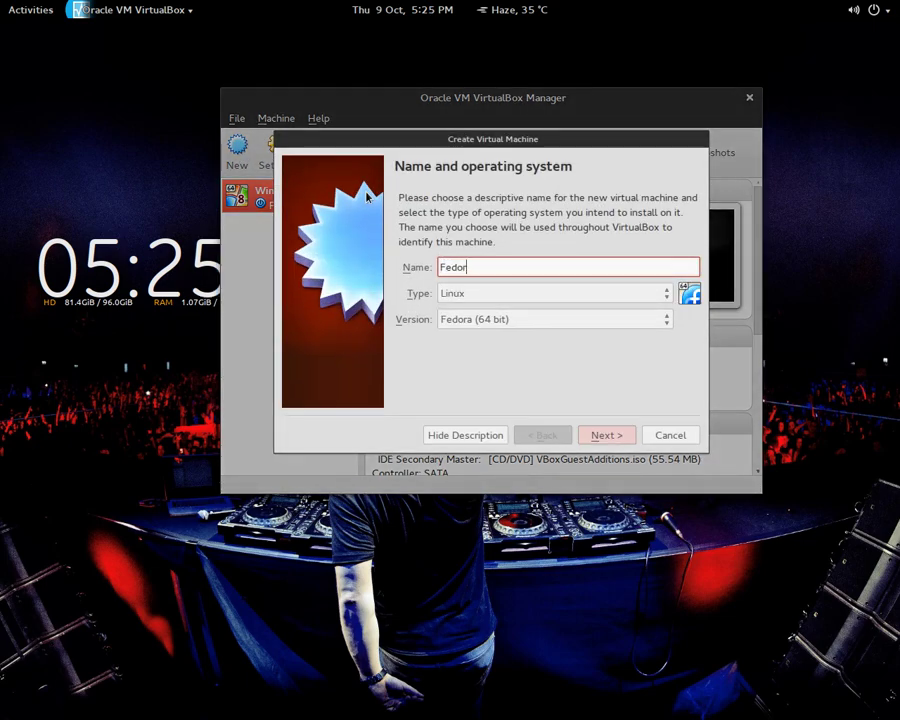
pyautogui.click(603, 435)
pyautogui.click(654, 259)
pyautogui.doubleClick(652, 260)
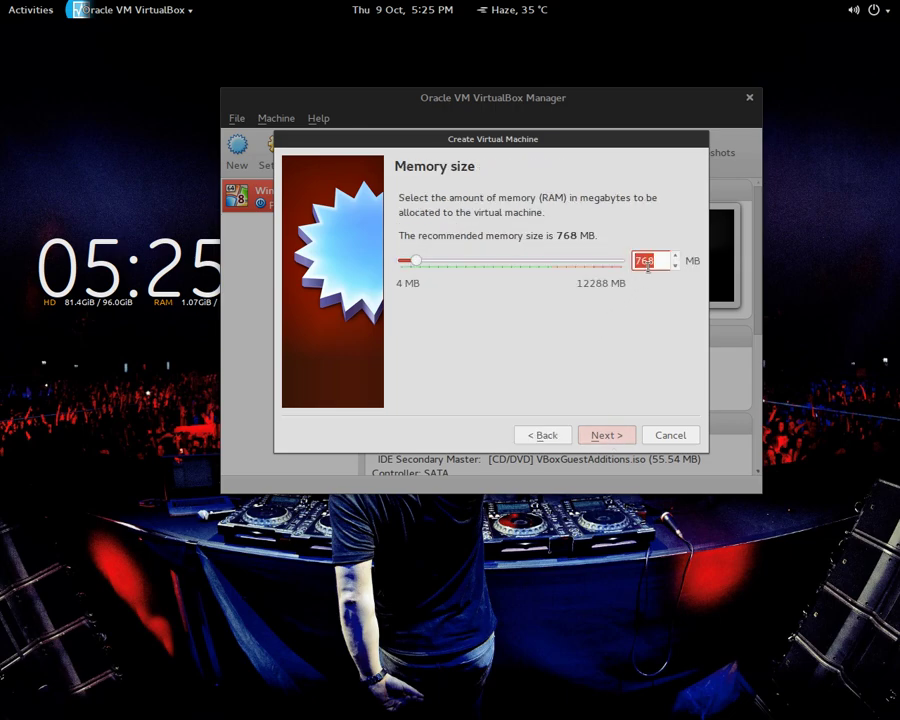
pyautogui.write('4000')
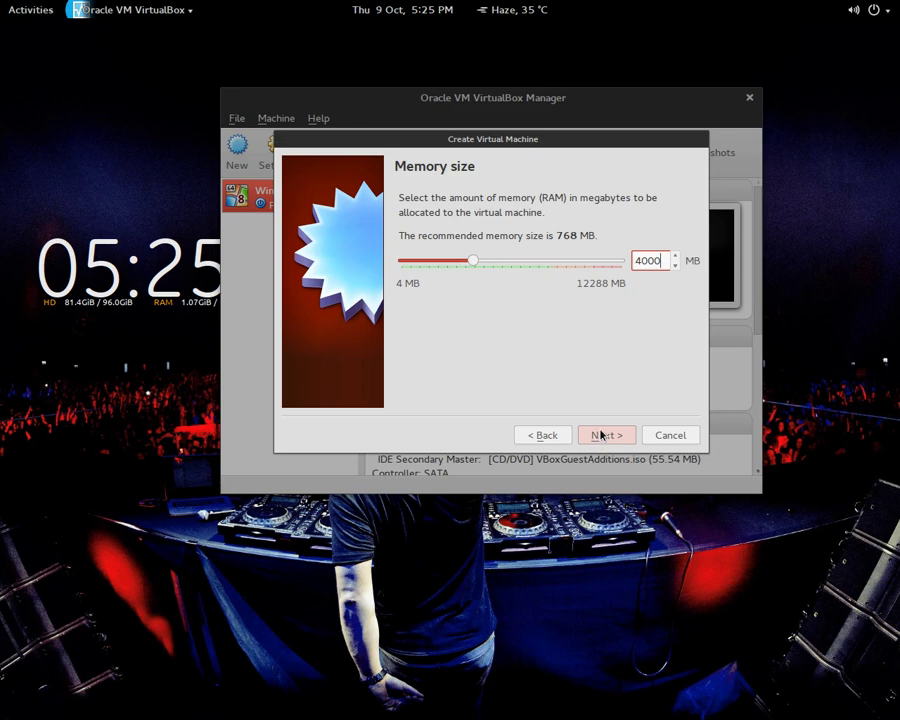
pyautogui.click(606, 435)
# Give Fedora21 a new 40 GB VDI hard disk and finish creating it
pyautogui.click(614, 436)
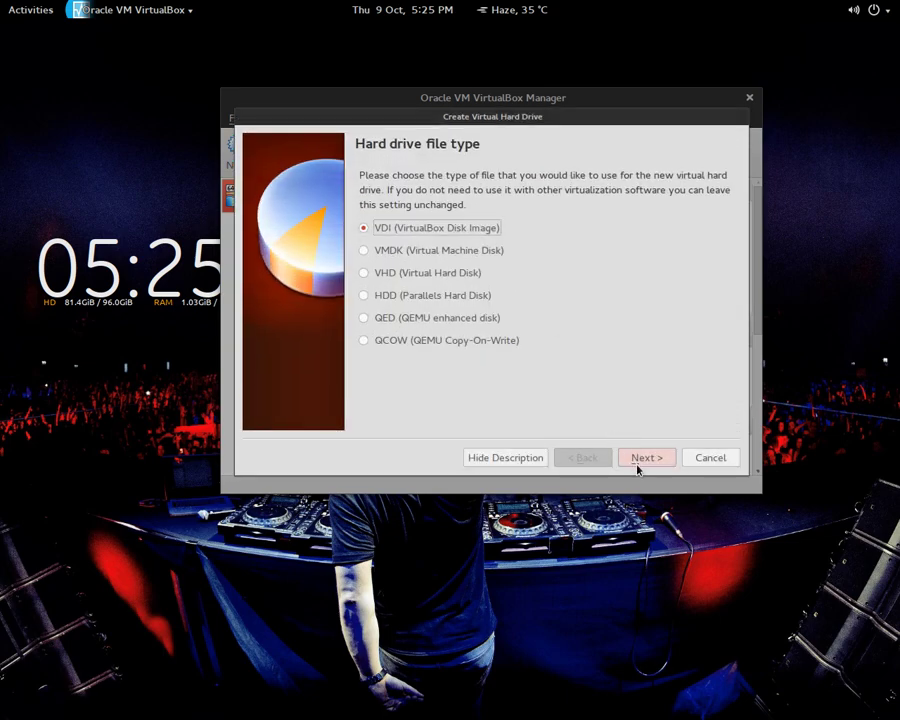
pyautogui.click(644, 457)
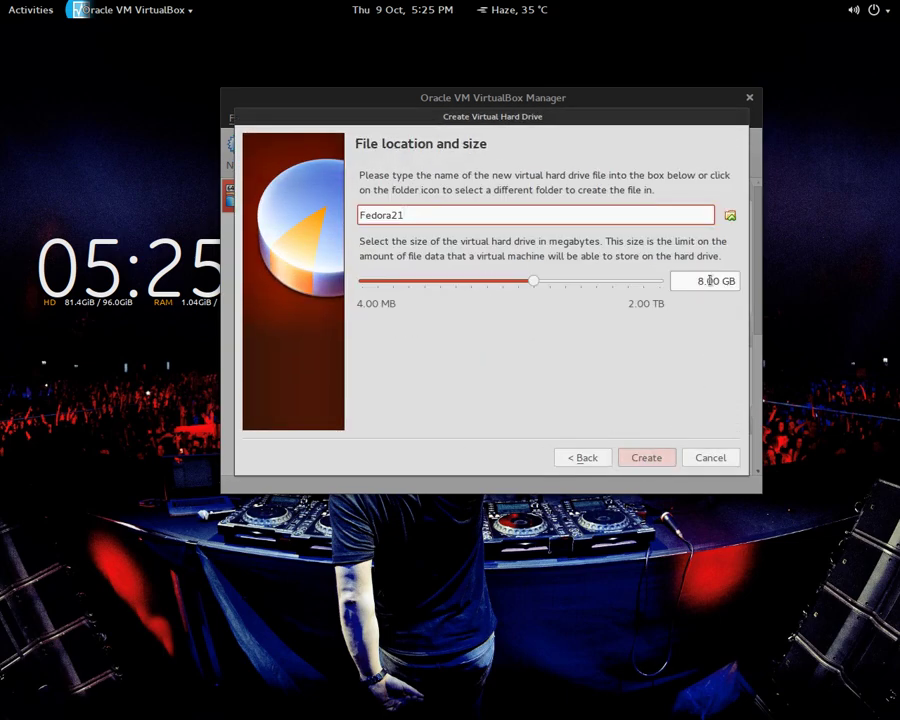
pyautogui.click(708, 281)
pyautogui.press('BackSpace')
pyautogui.write('4')
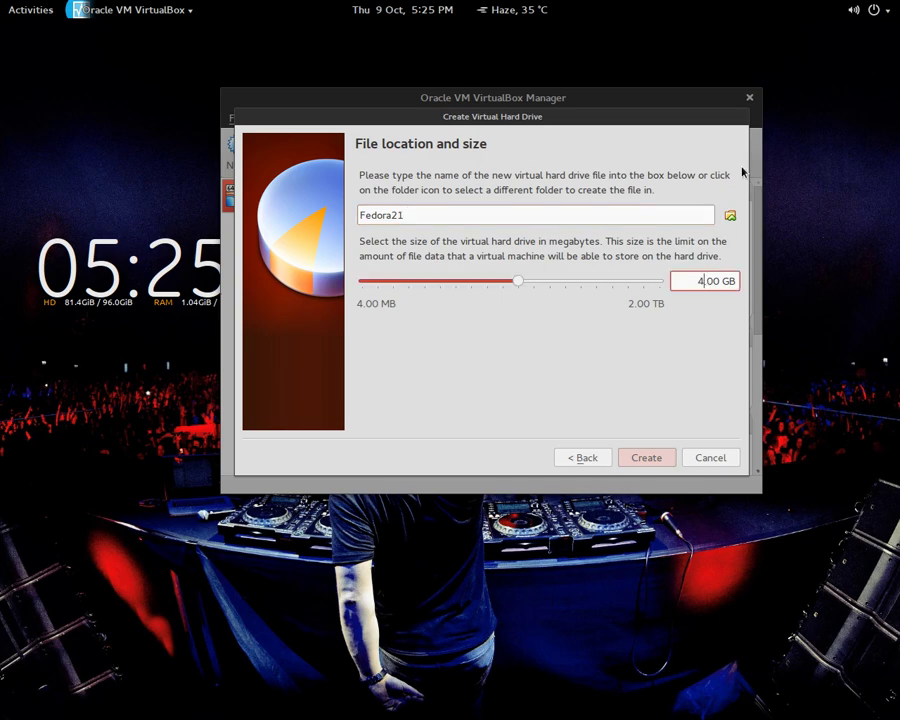
pyautogui.write('0')
pyautogui.click(646, 455)
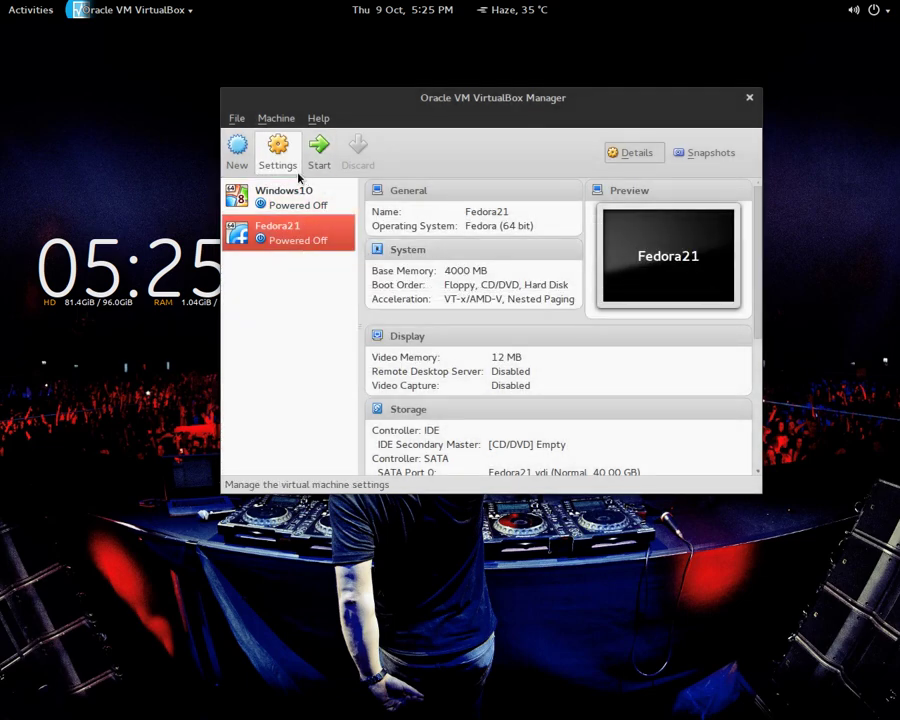
# Set Fedora21's processor count to 4 in System settings
pyautogui.click(290, 165)
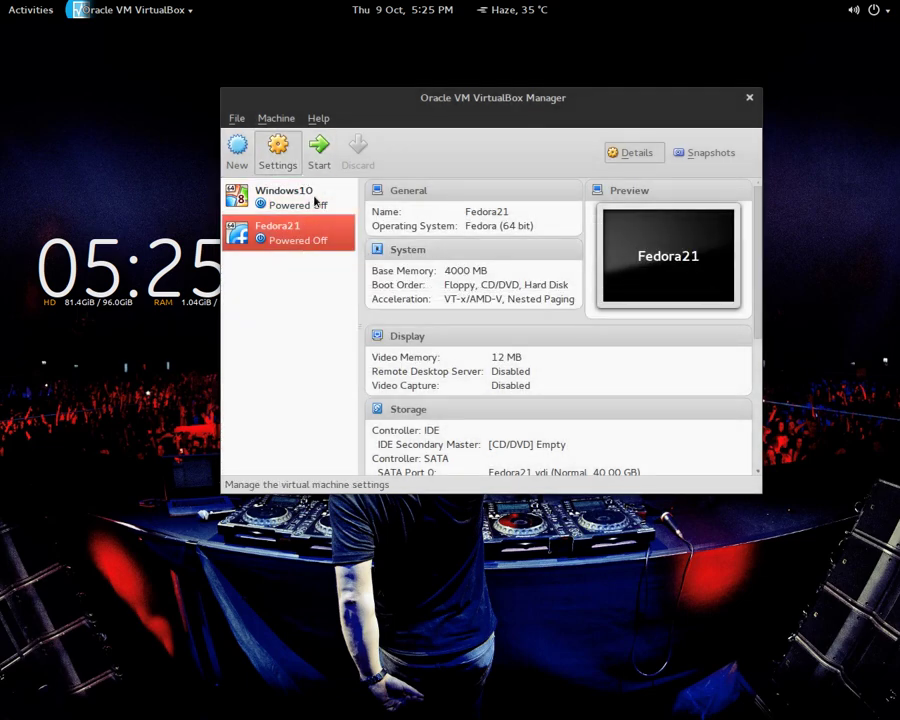
pyautogui.click(303, 171)
pyautogui.click(464, 186)
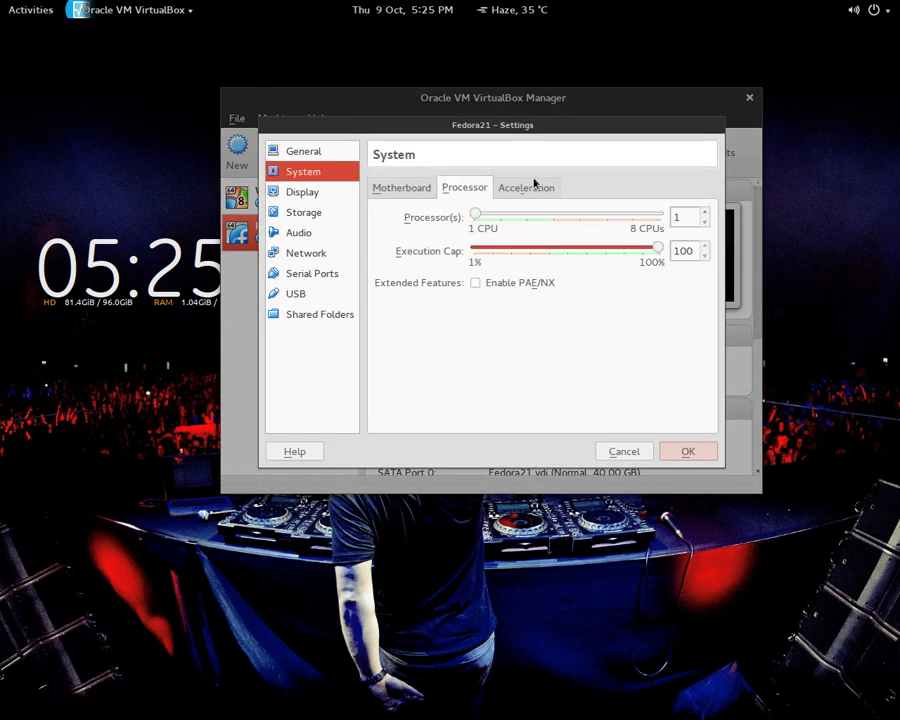
pyautogui.doubleClick(707, 212)
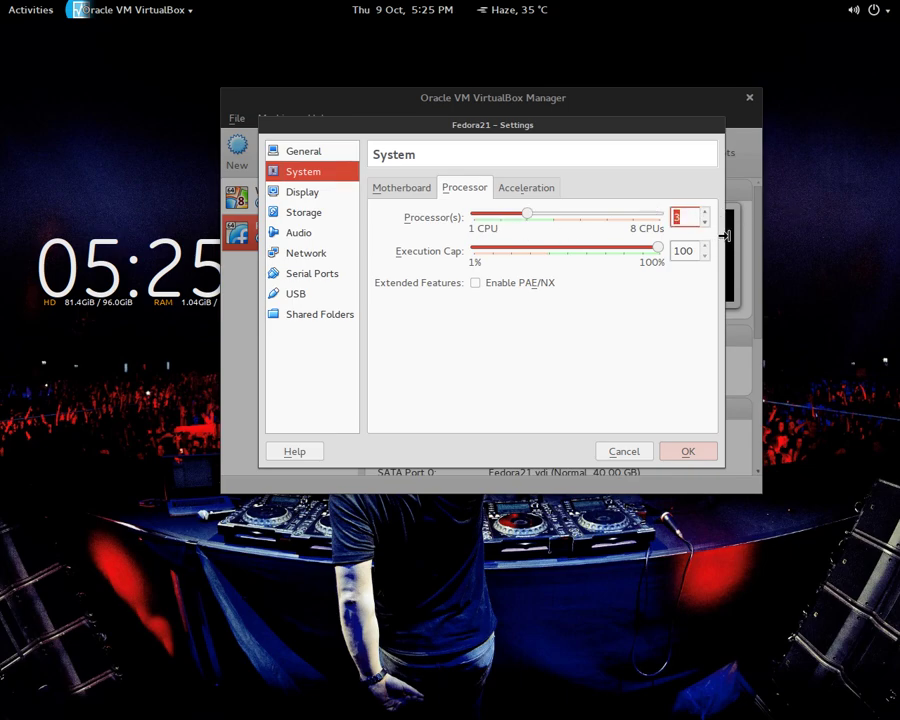
pyautogui.click(706, 213)
# Enable 3D acceleration with 100 MB video memory and save the settings
pyautogui.click(333, 211)
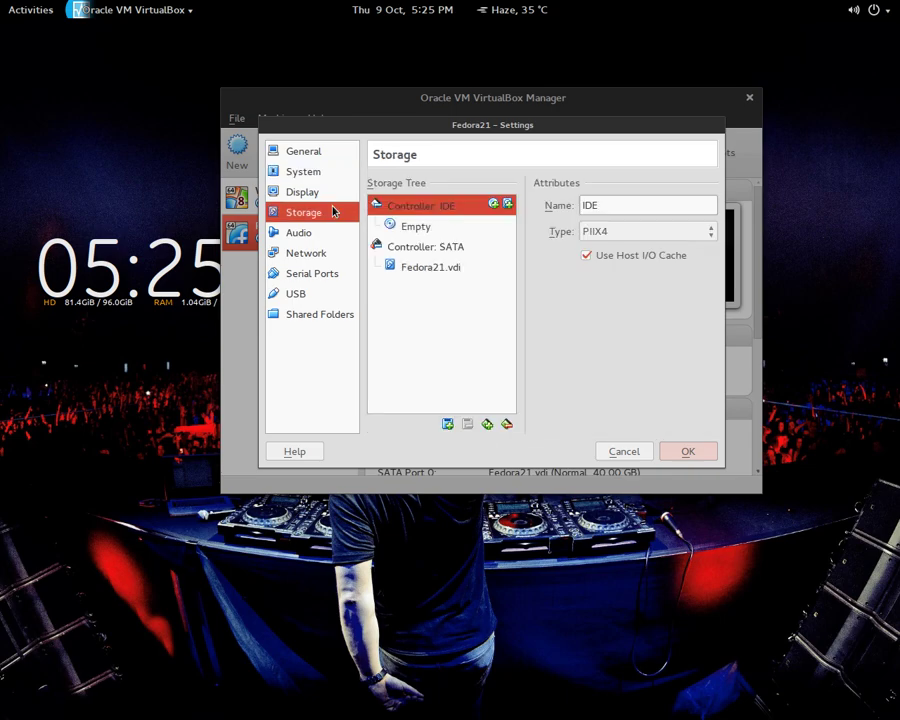
pyautogui.click(335, 195)
pyautogui.click(476, 283)
pyautogui.click(676, 216)
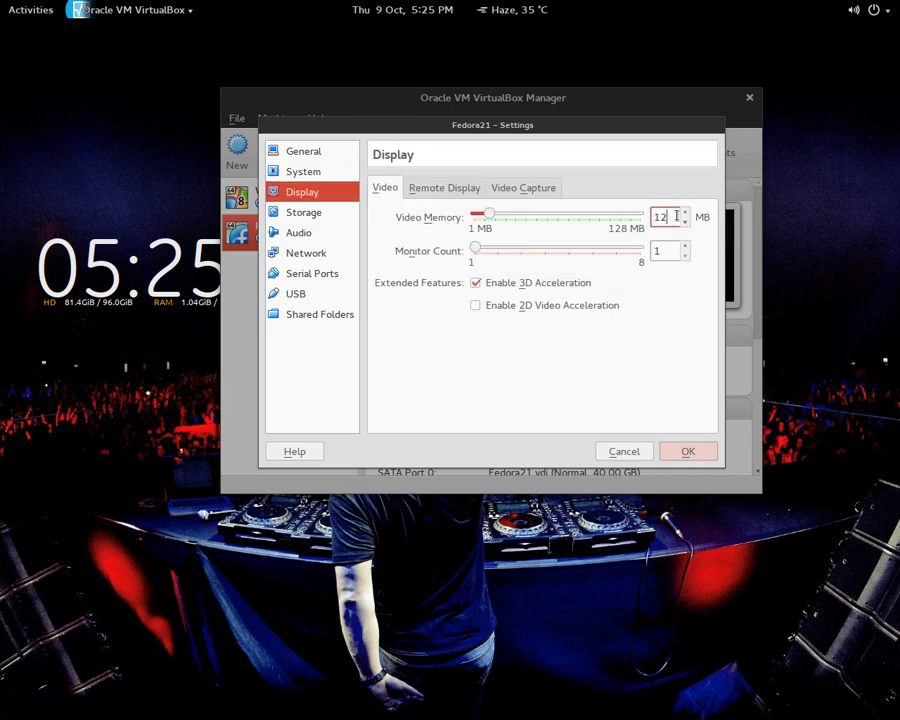
pyautogui.press('BackSpace')
pyautogui.press('BackSpace')
pyautogui.write('100')
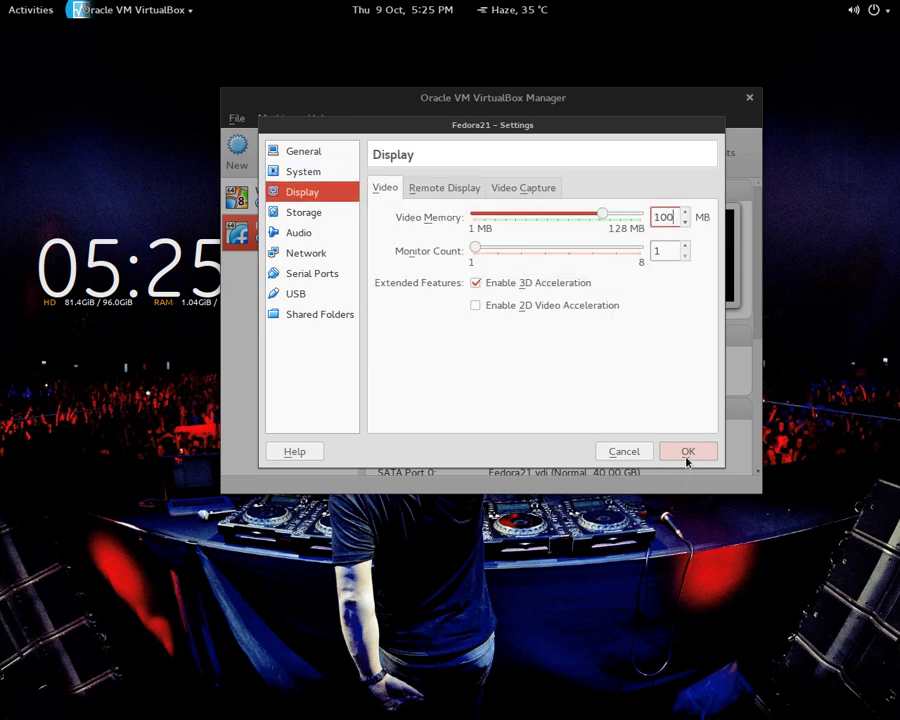
pyautogui.click(686, 452)
# Start Fedora21 with the Fedora Live Design ISO as its start-up disk
pyautogui.click(319, 152)
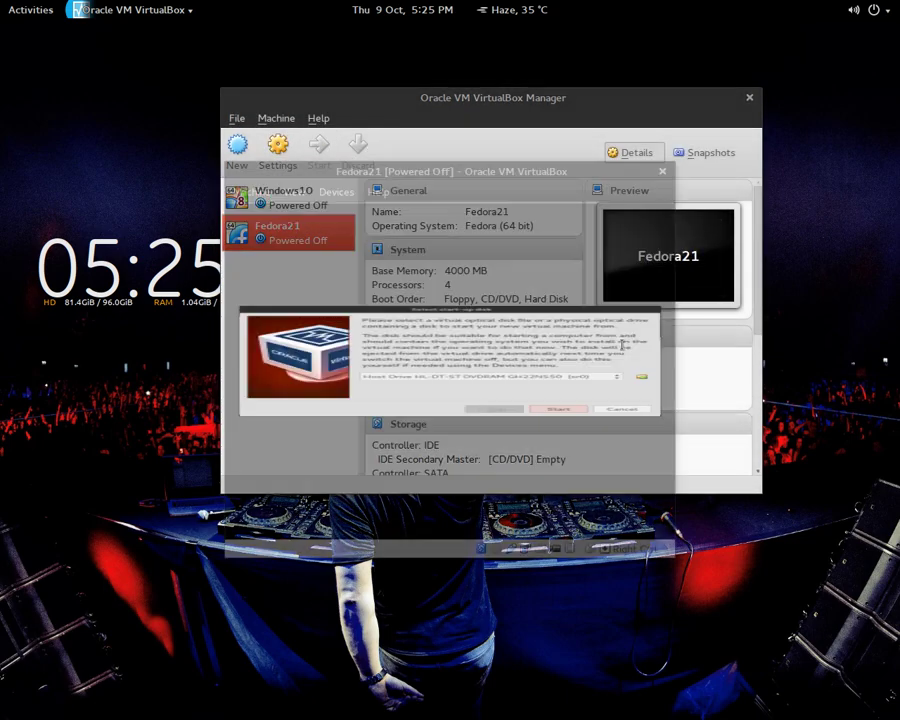
pyautogui.click(641, 399)
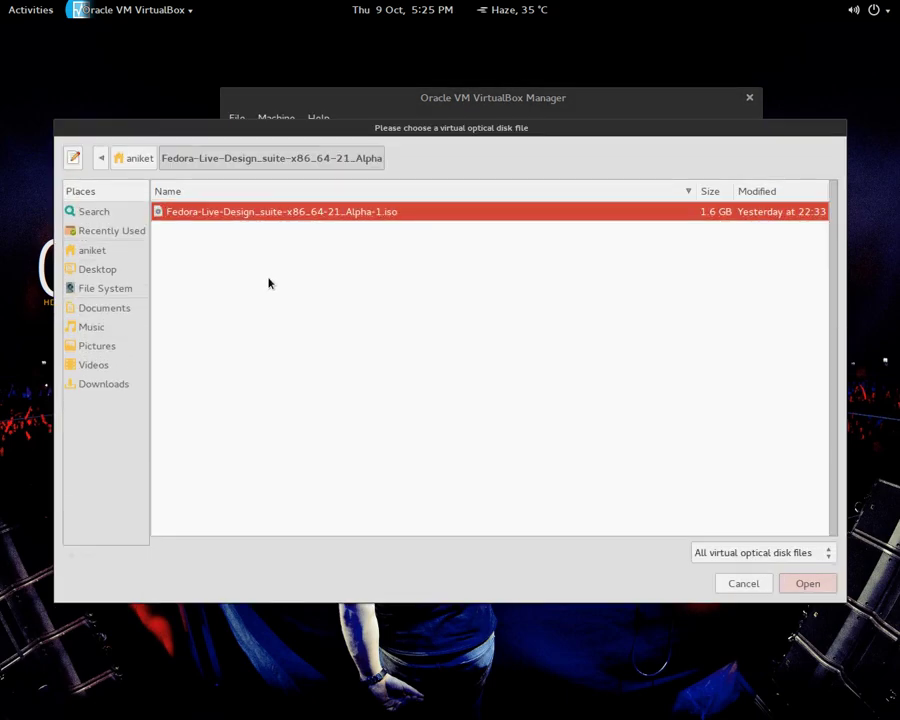
pyautogui.doubleClick(393, 213)
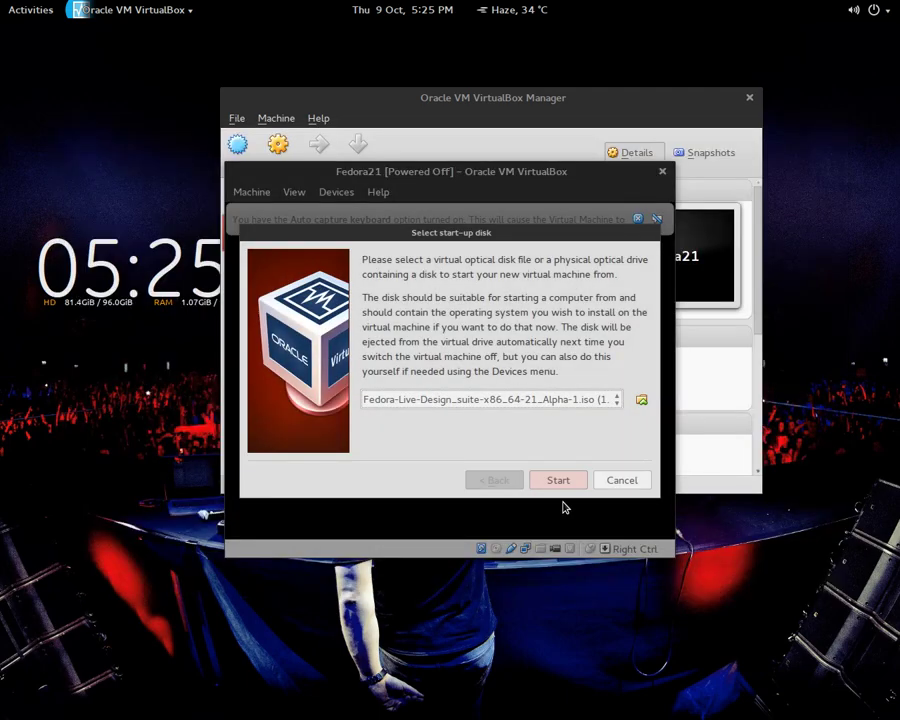
# Boot Fedora21 from the ISO in fullscreen, stopping the countdown at Start Fedora Live
pyautogui.click(556, 478)
pyautogui.click(749, 97)
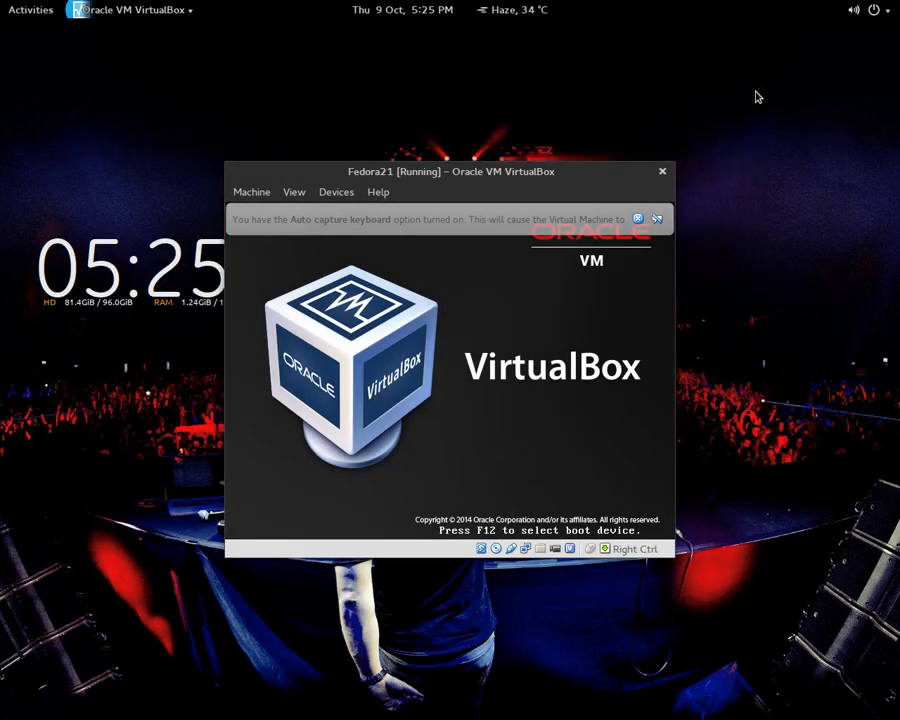
pyautogui.doubleClick(472, 164)
pyautogui.click(62, 50)
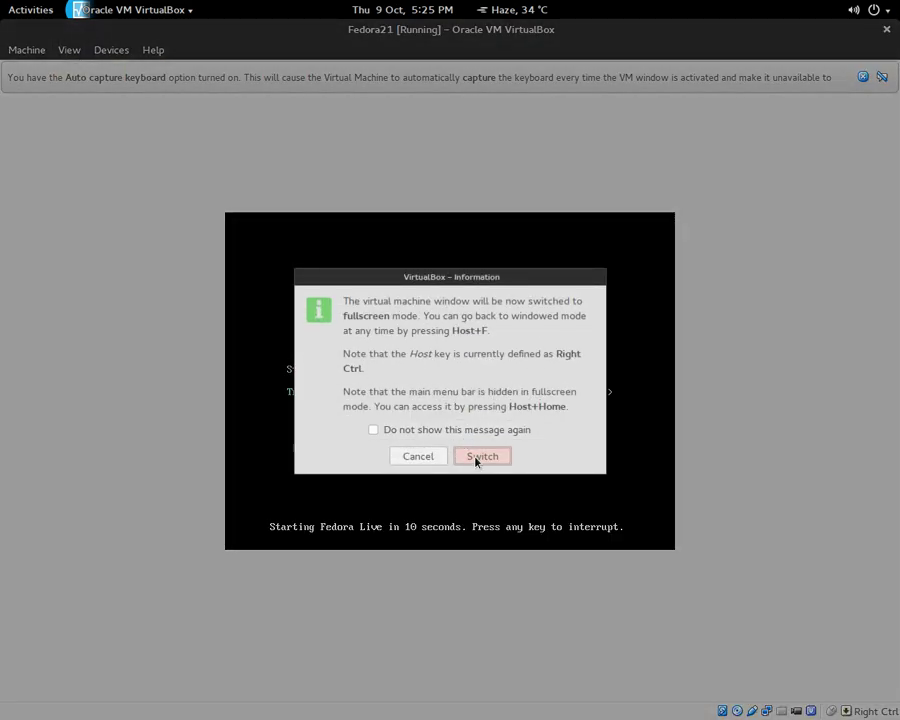
pyautogui.click(476, 454)
pyautogui.press('Down')
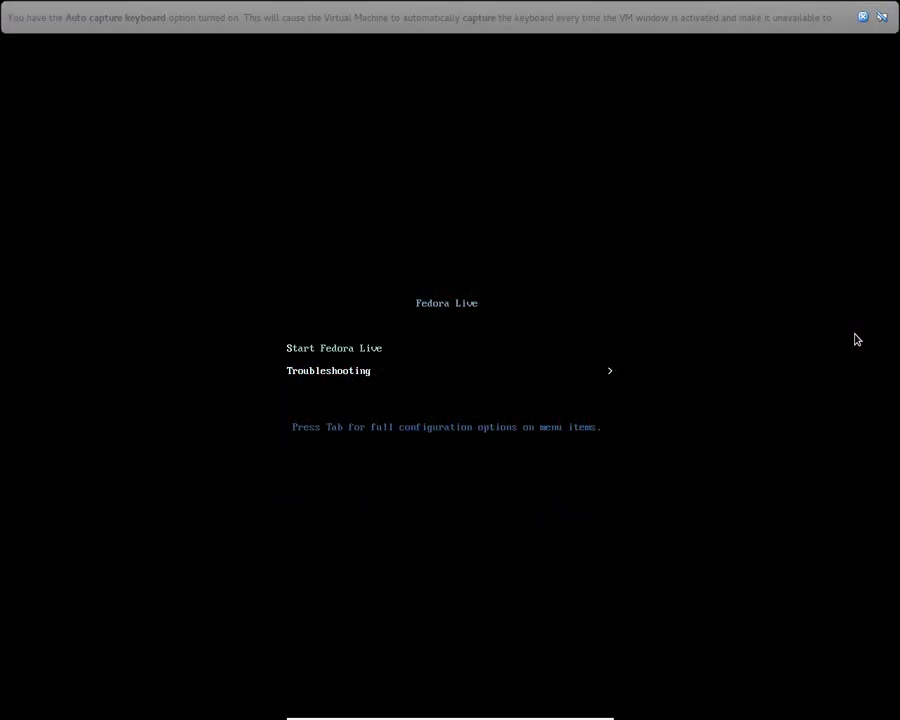
pyautogui.press('Up')
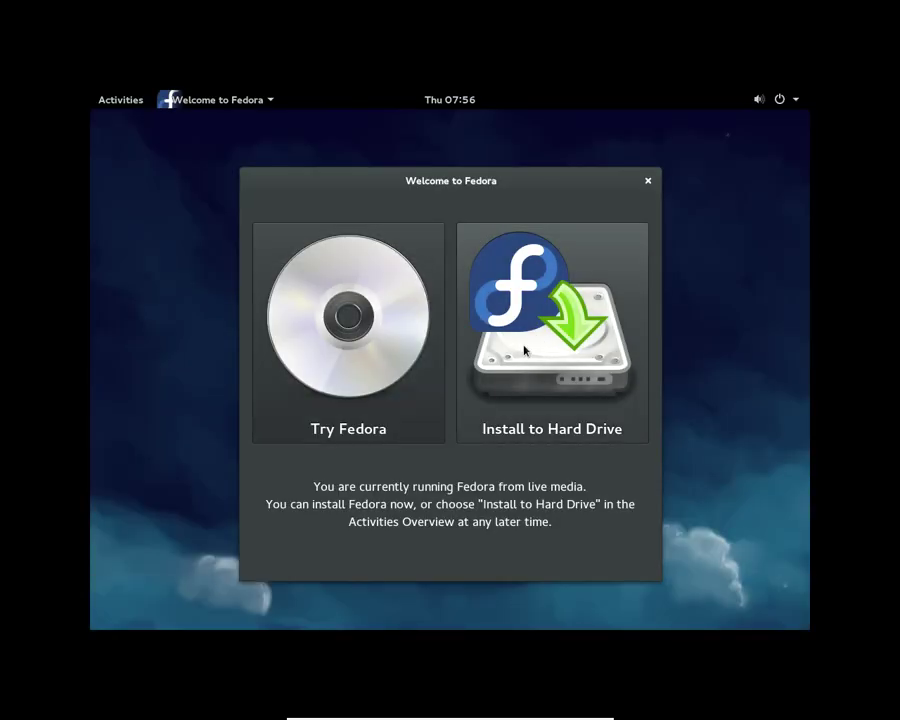
# Choose Try Fedora, close the welcome dialog, and launch Settings from the app grid
pyautogui.click(335, 316)
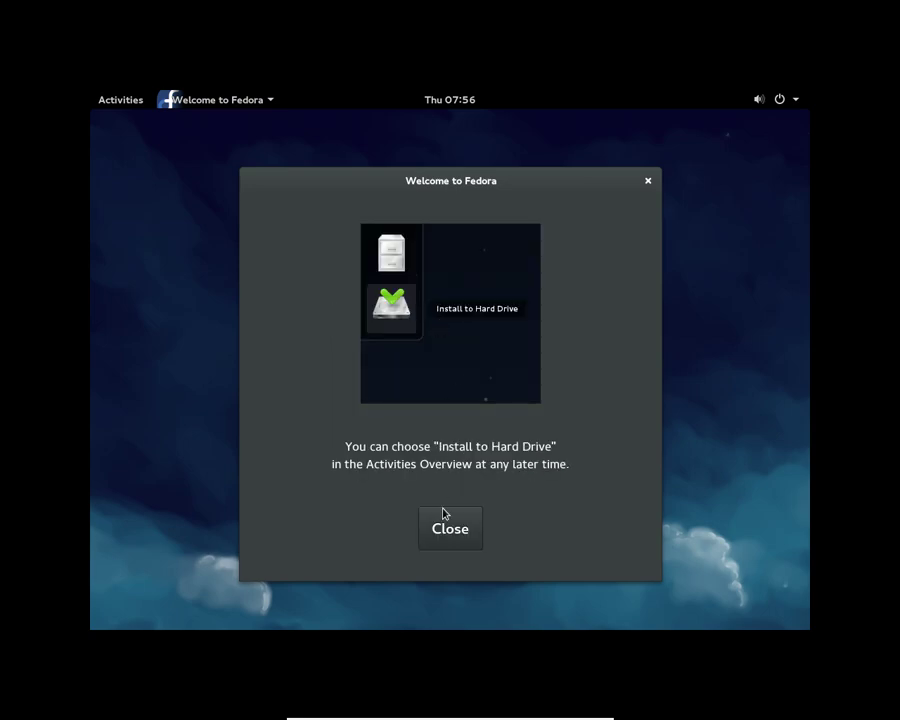
pyautogui.click(449, 526)
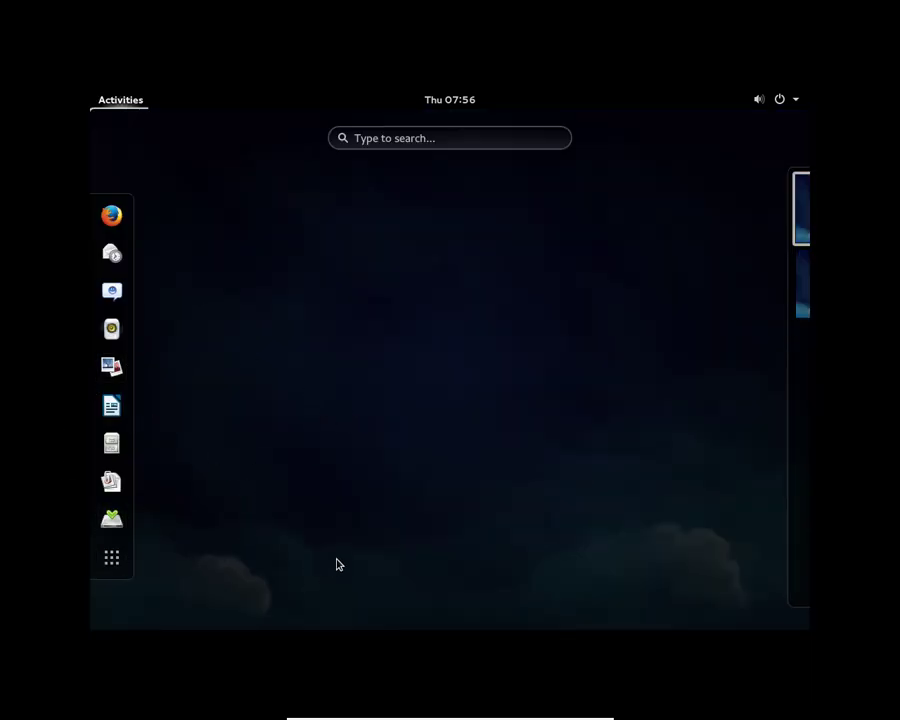
pyautogui.click(111, 557)
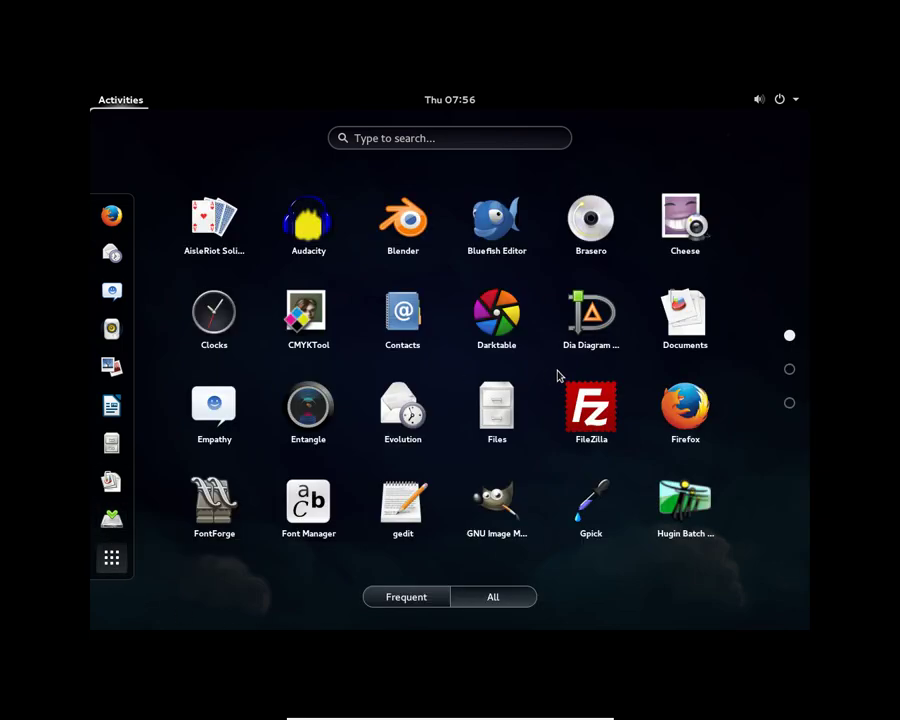
pyautogui.scroll(-1, 556, 373)
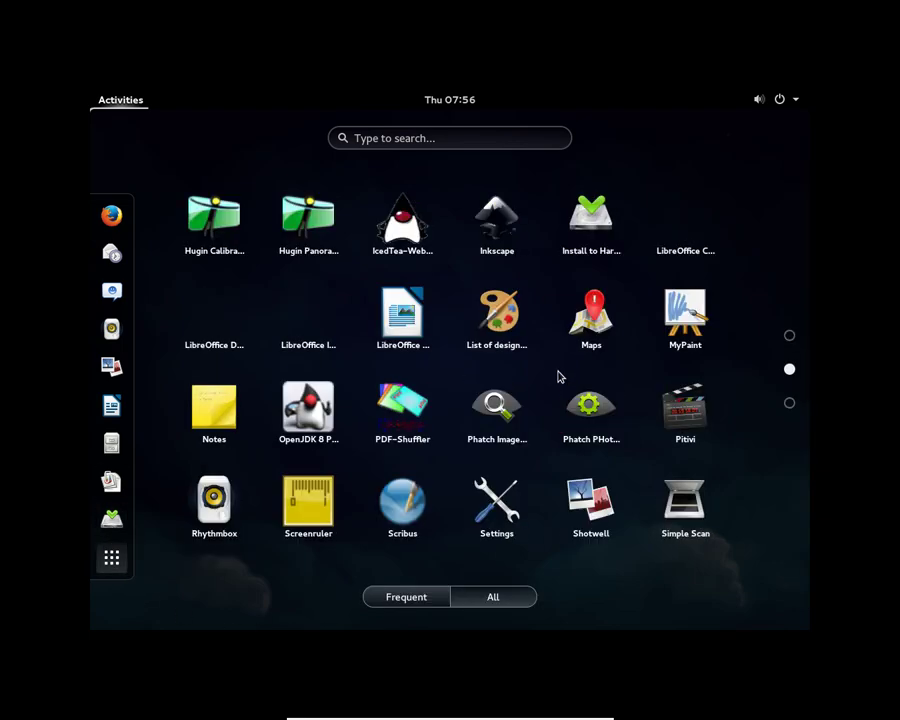
pyautogui.click(518, 492)
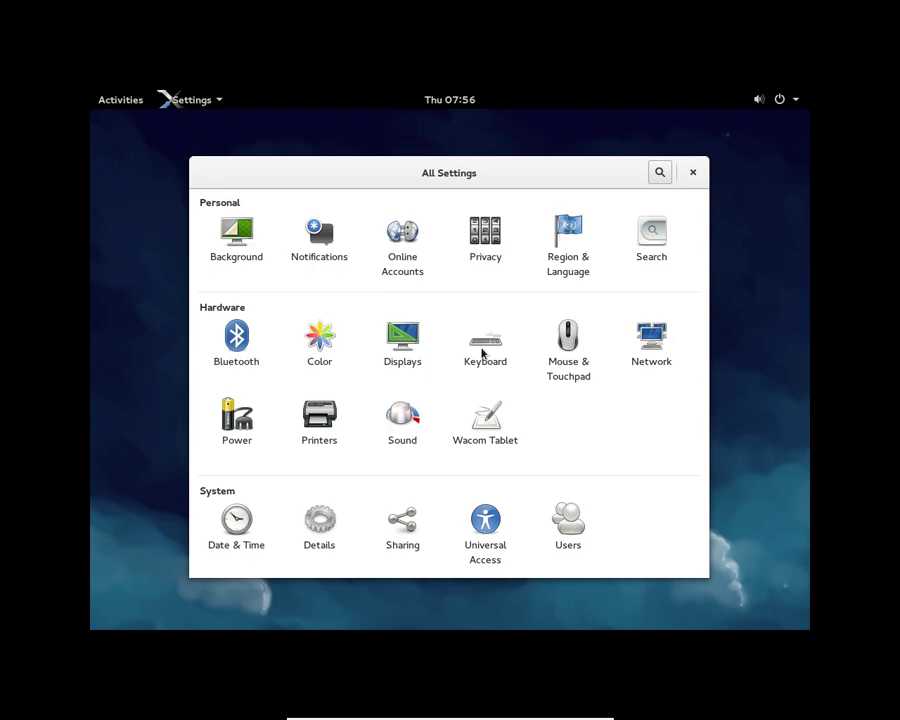
# View the Details panel, check for updates, then close the Software window
pyautogui.click(319, 525)
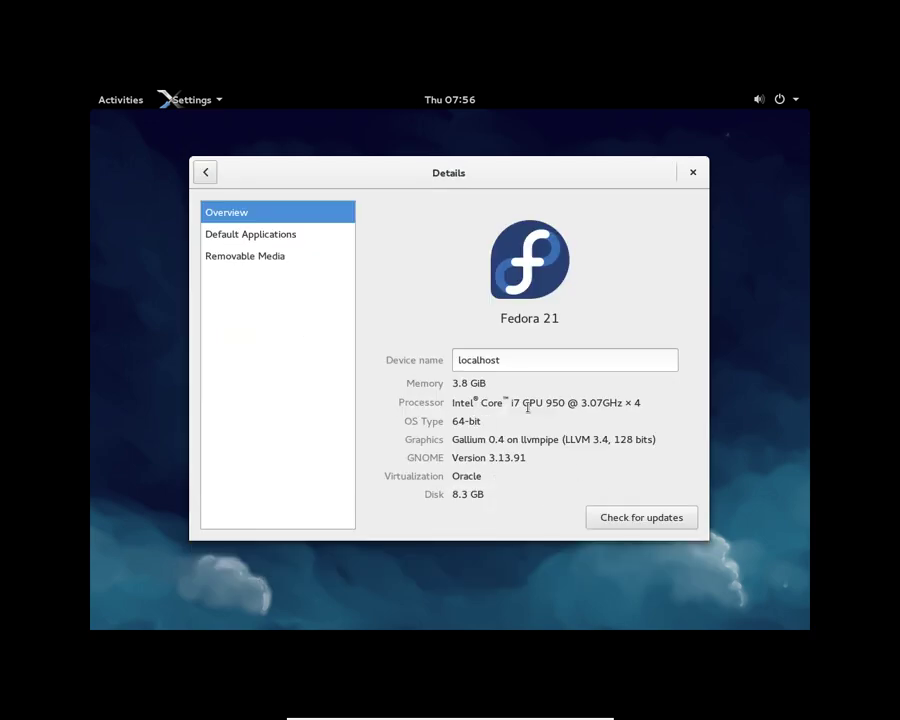
pyautogui.click(646, 514)
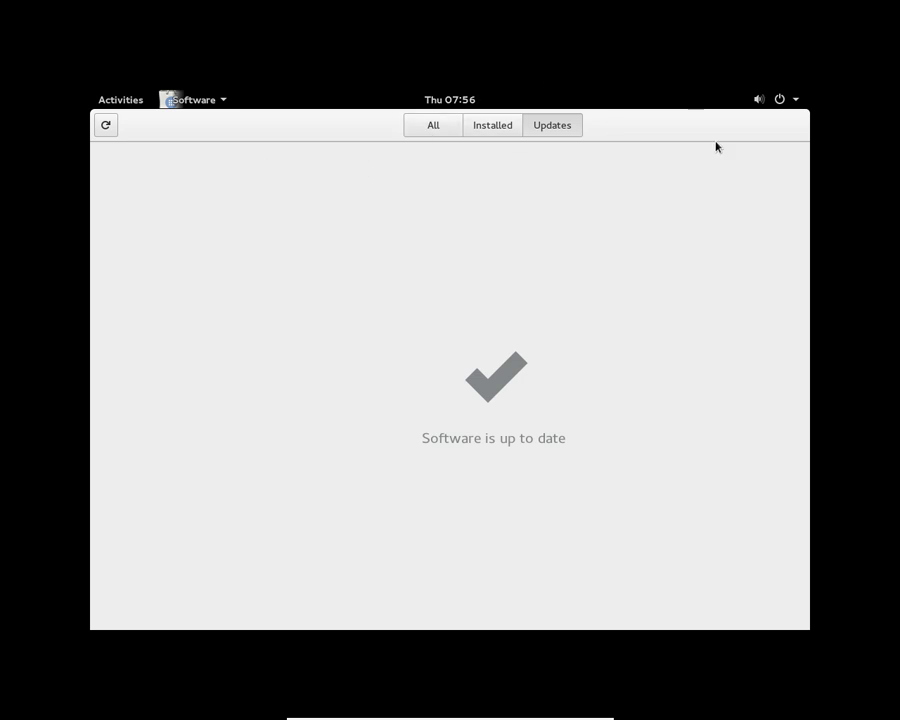
pyautogui.rightClick(791, 123)
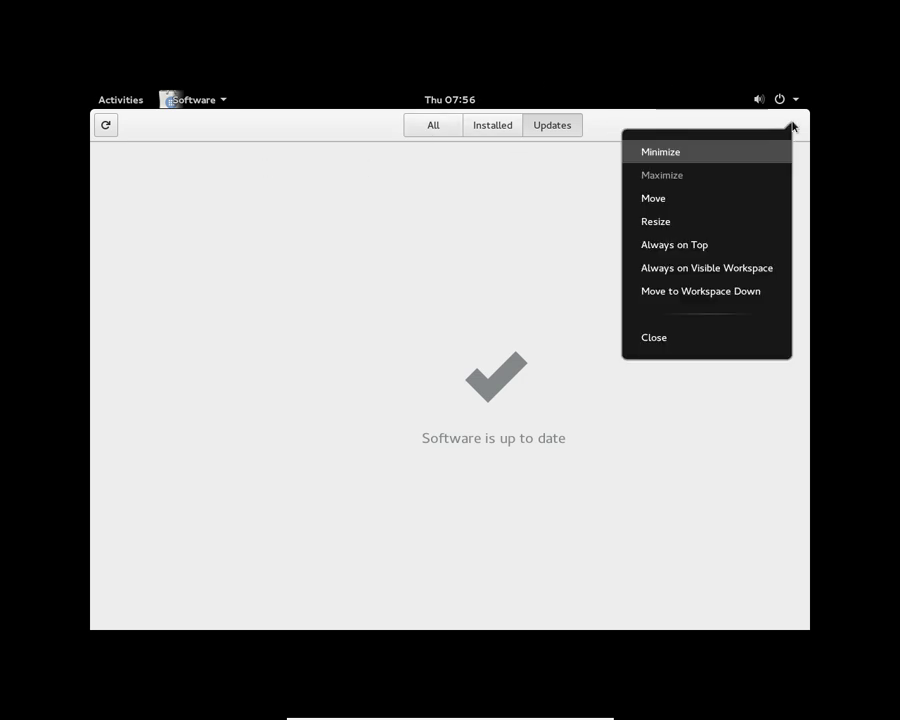
pyautogui.click(686, 348)
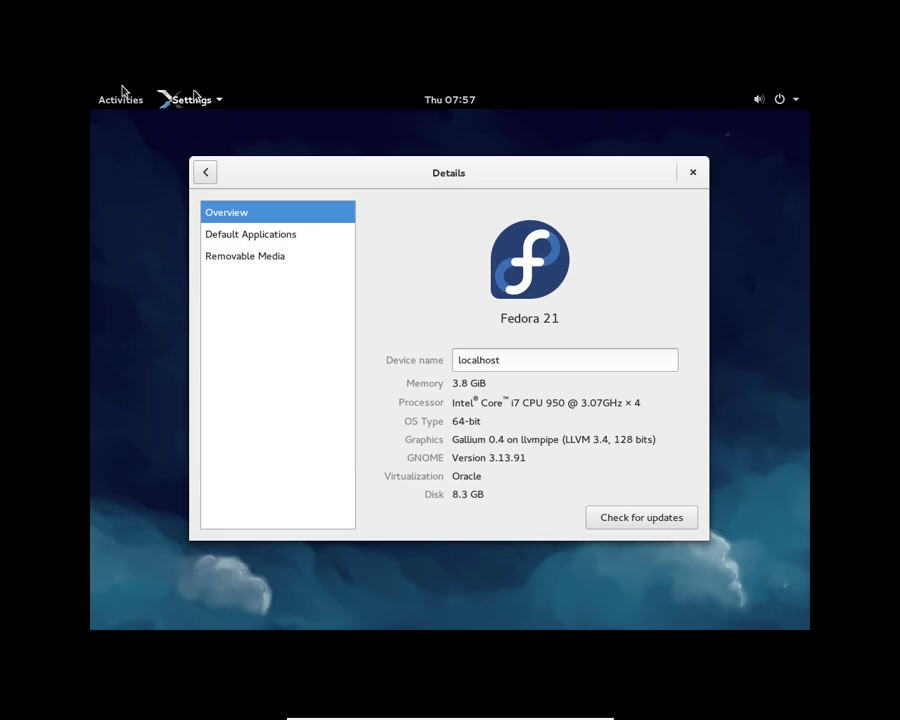
# Launch Terminal from an Activities search for 'term' and switch to root with su
pyautogui.click(131, 100)
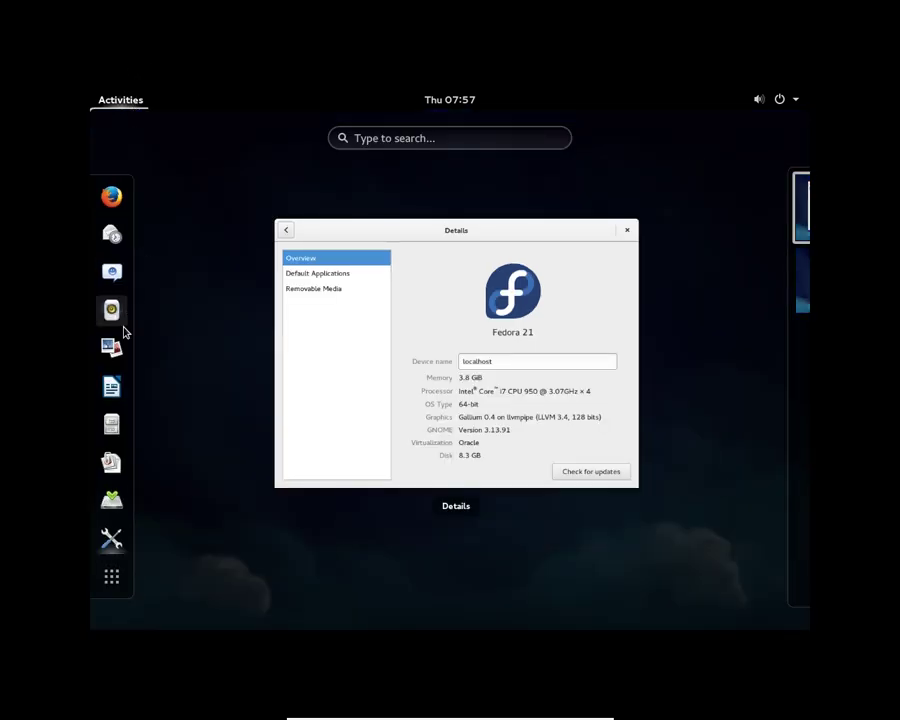
pyautogui.write('t')
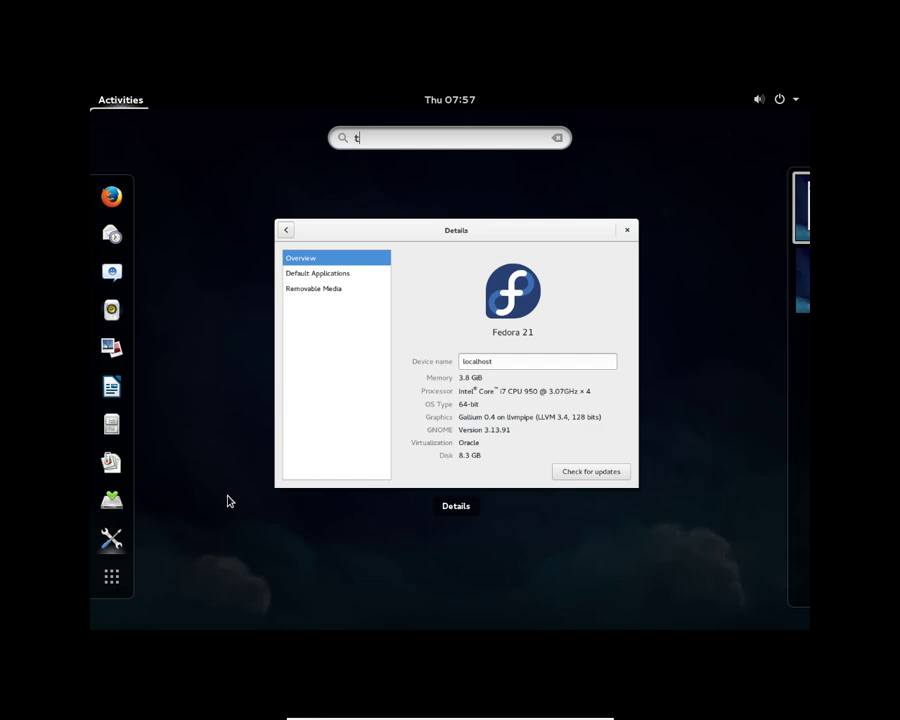
pyautogui.write('erminal')
pyautogui.press('Return')
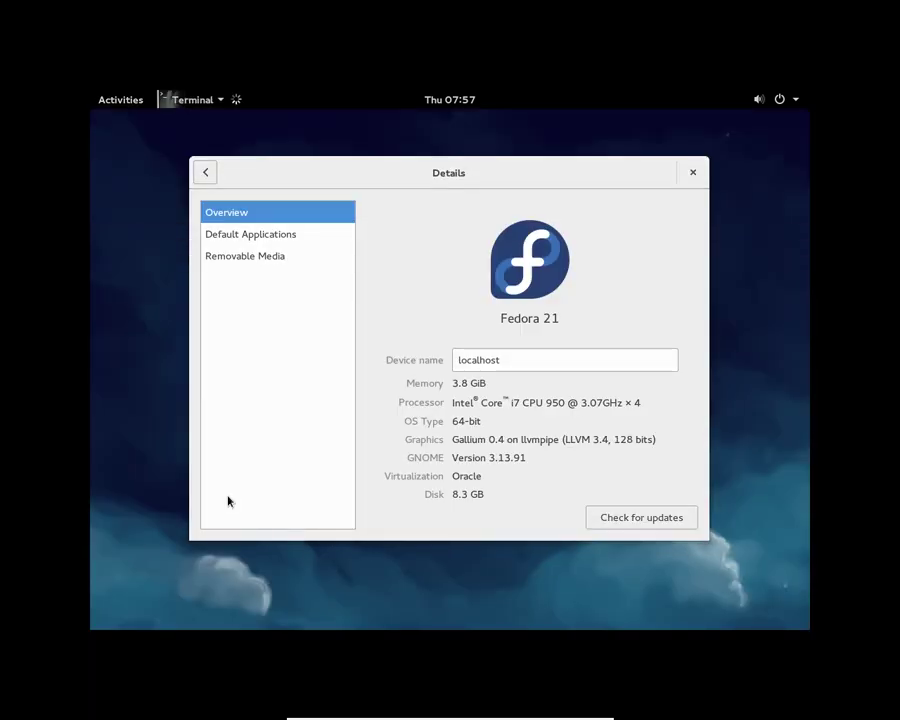
pyautogui.write('as')
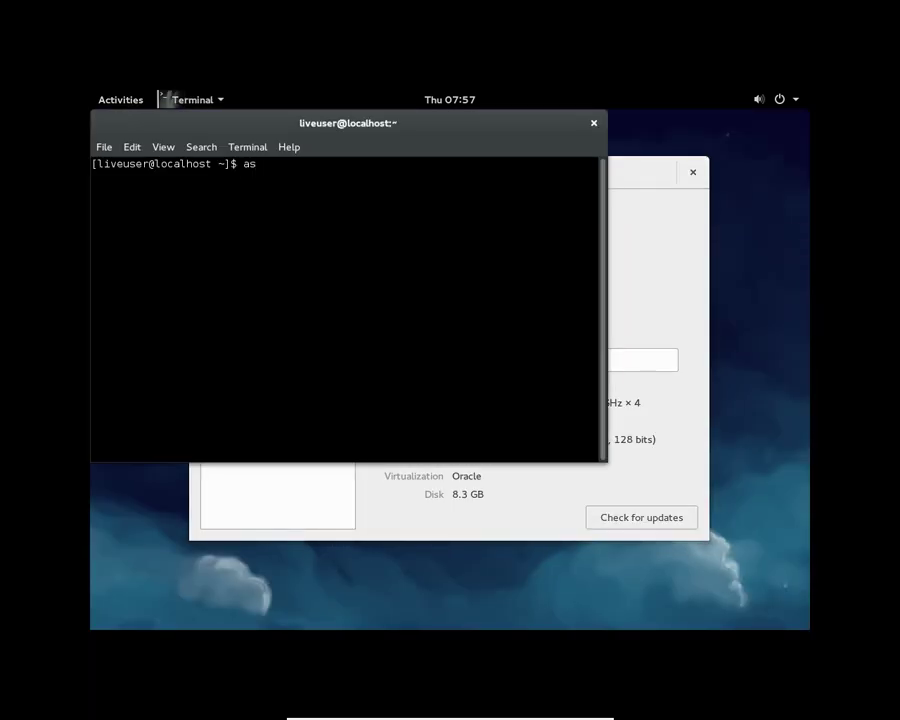
pyautogui.press('BackSpace')
pyautogui.press('BackSpace')
pyautogui.write('su')
pyautogui.press('Return')
# Run yum update as root and close the Settings details window
pyautogui.write('se')
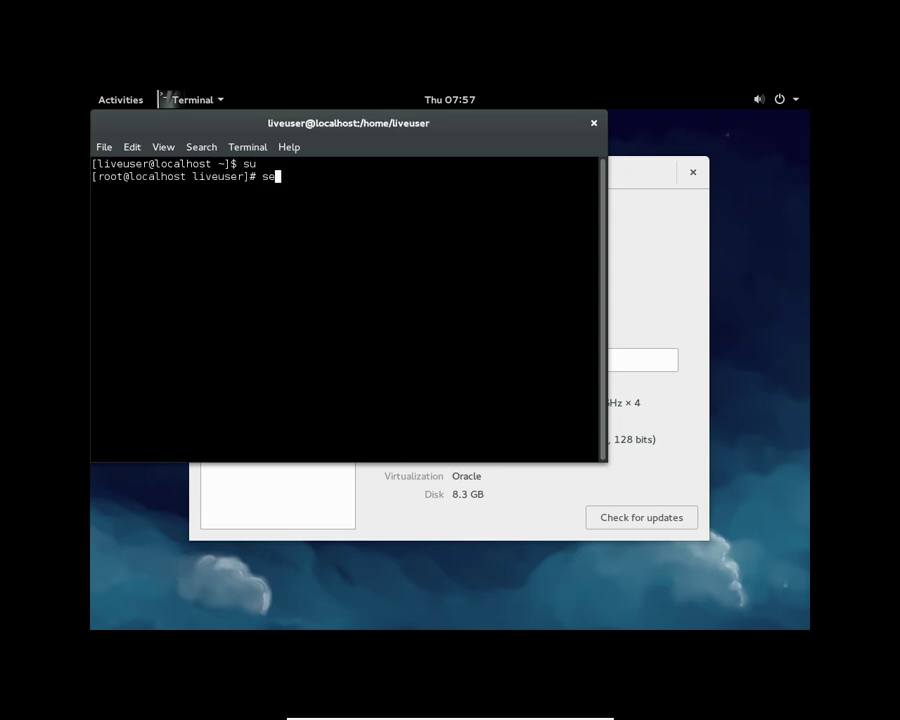
pyautogui.press('BackSpace')
pyautogui.press('BackSpace')
pyautogui.write('yum upd')
pyautogui.write('ates')
pyautogui.press('Return')
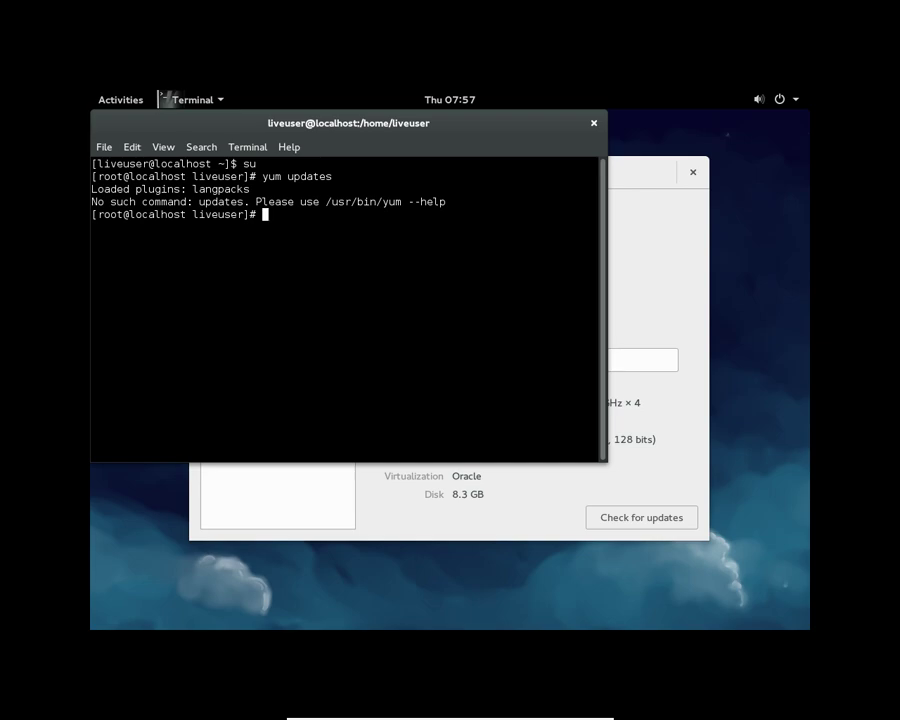
pyautogui.write('yum up')
pyautogui.write('date')
pyautogui.press('Return')
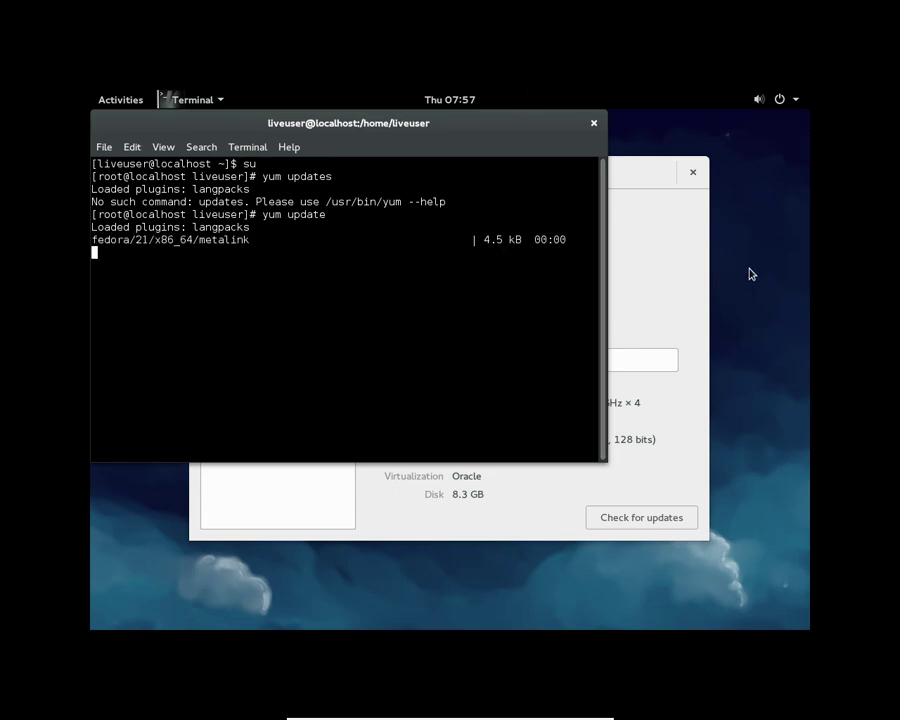
pyautogui.click(693, 172)
pyautogui.click(120, 100)
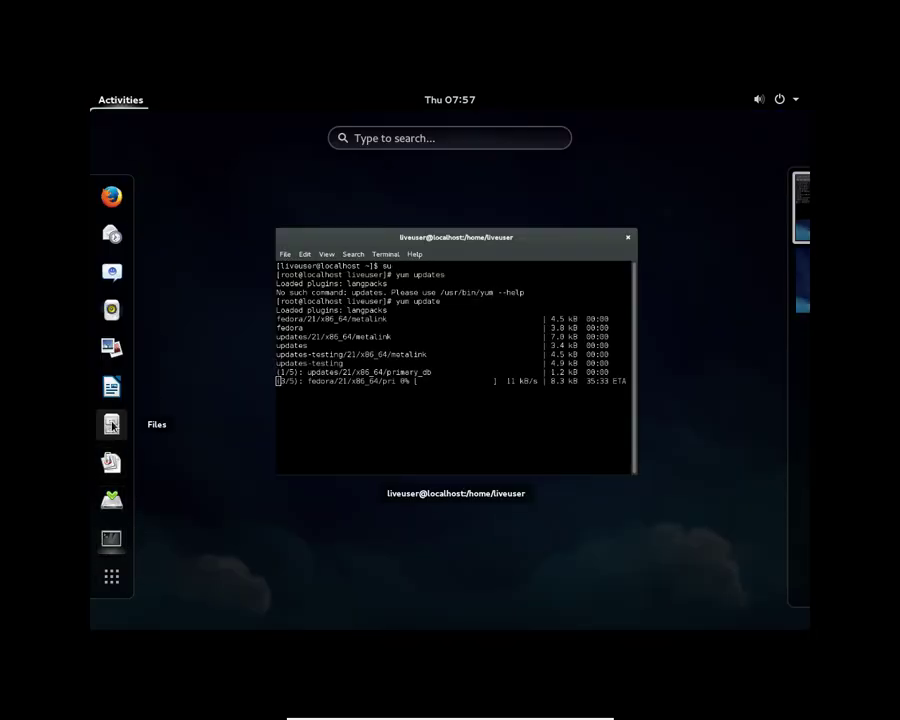
# Browse the home folder in Files, maximize the window, then close it
pyautogui.click(111, 424)
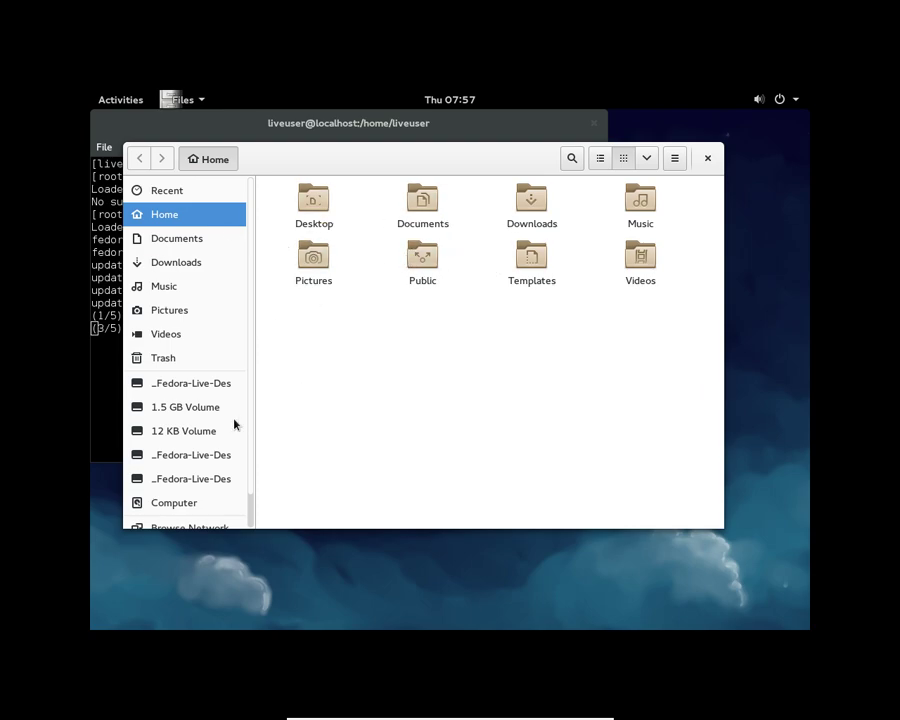
pyautogui.scroll(-2, 254, 428)
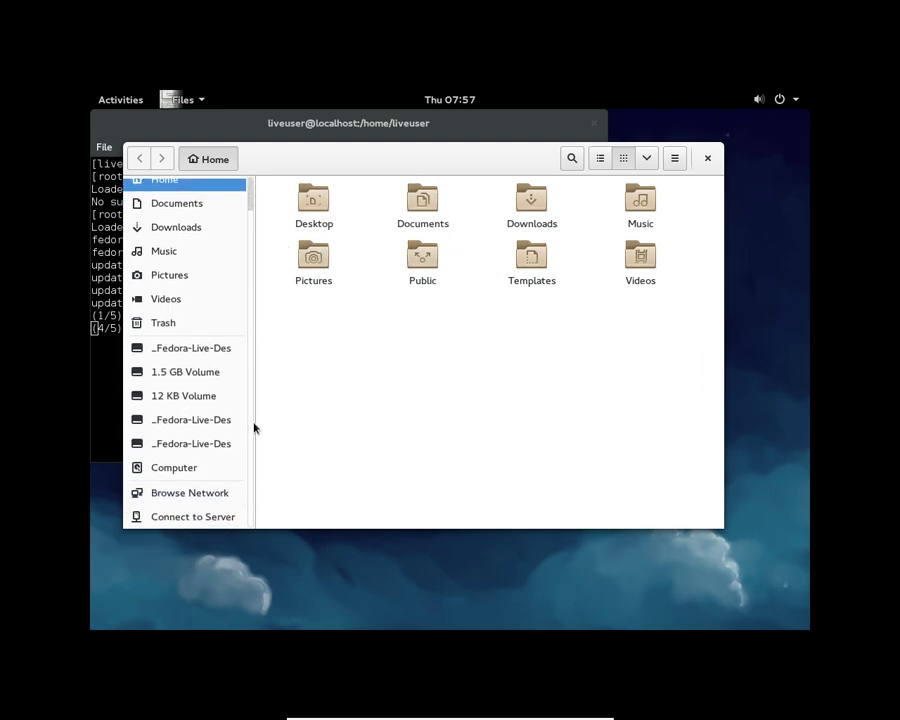
pyautogui.scroll(2, 254, 428)
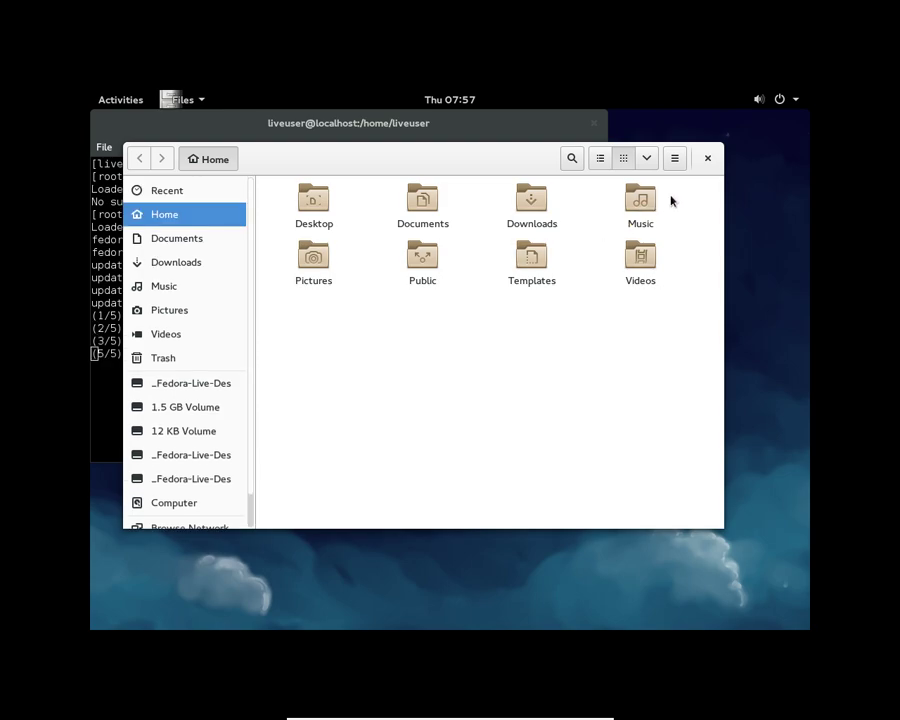
pyautogui.doubleClick(720, 160)
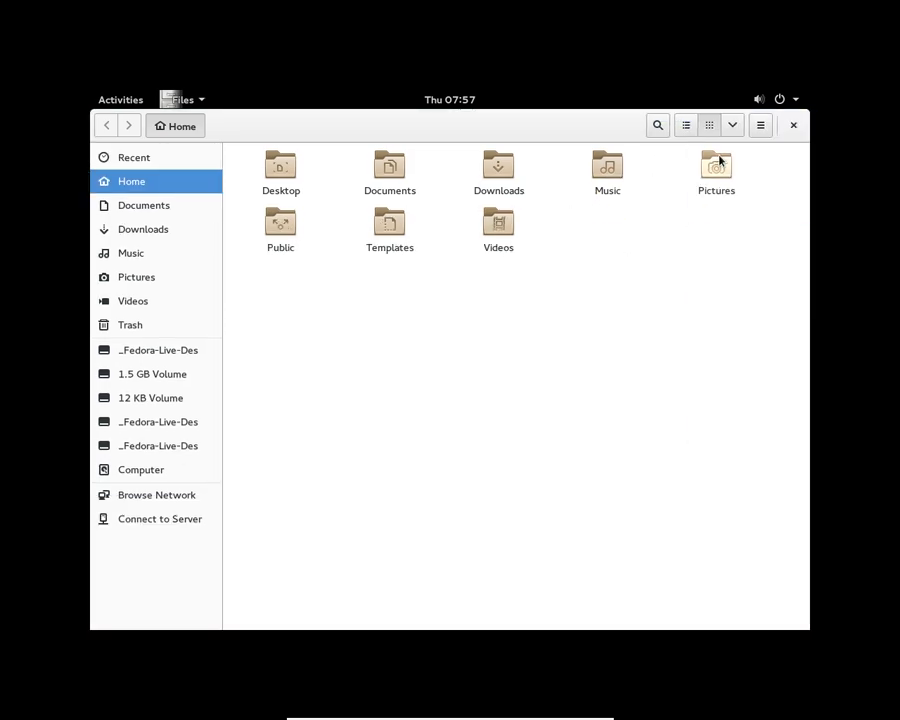
pyautogui.click(793, 127)
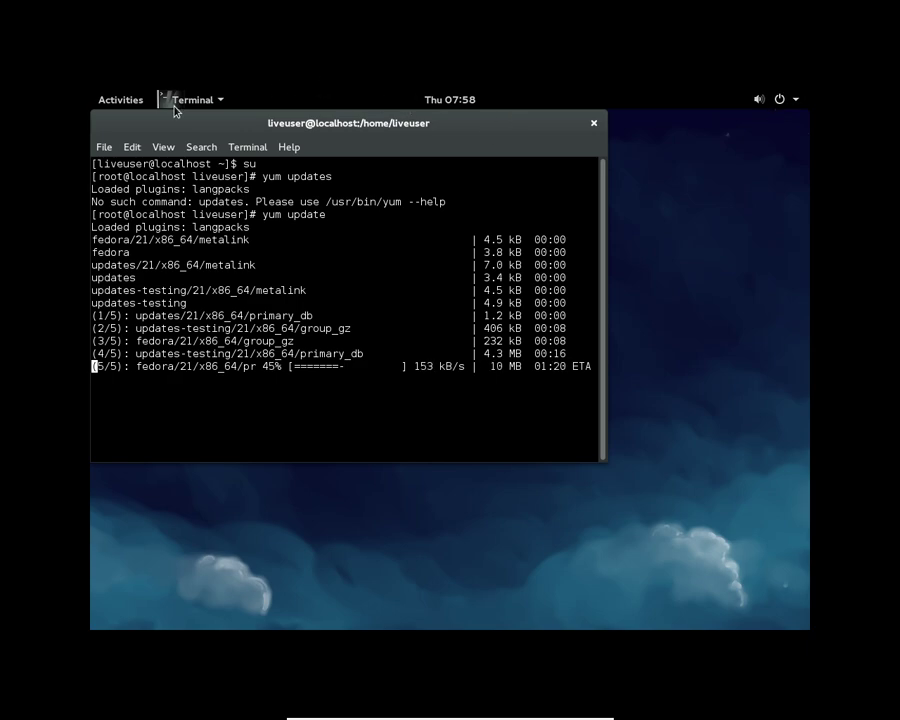
# Scroll through the application grid pages and launch the Weather app
pyautogui.click(118, 101)
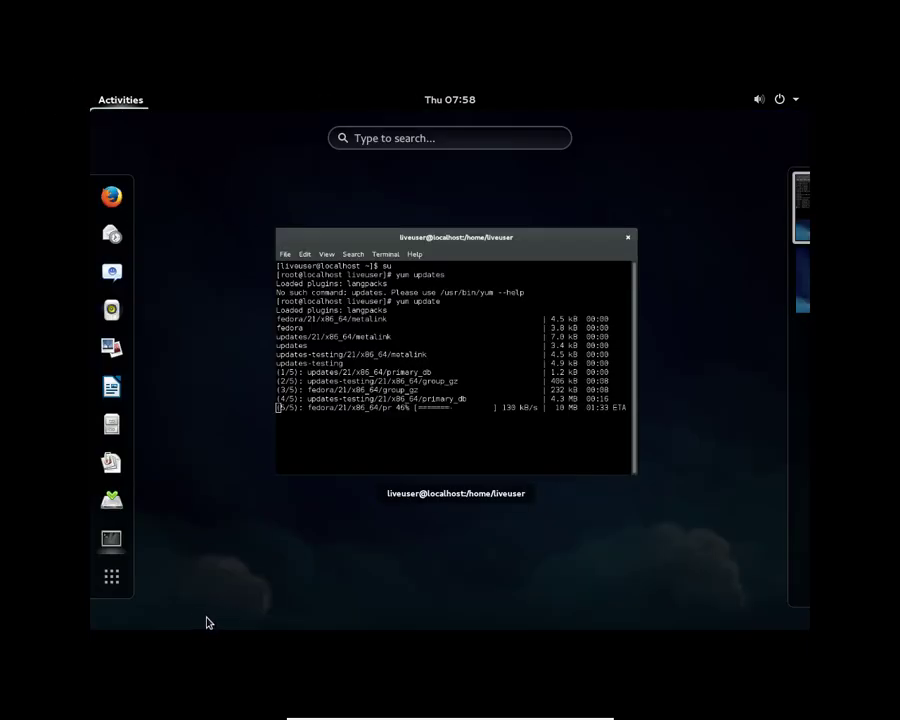
pyautogui.click(115, 580)
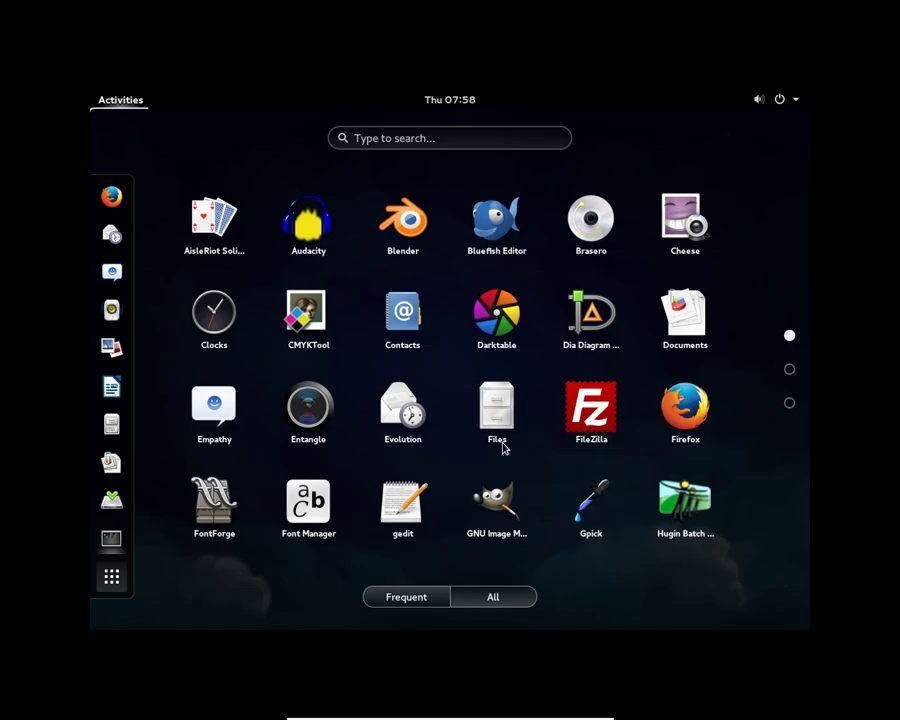
pyautogui.scroll(-2, 505, 445)
pyautogui.scroll(2, 506, 445)
pyautogui.scroll(-1, 540, 420)
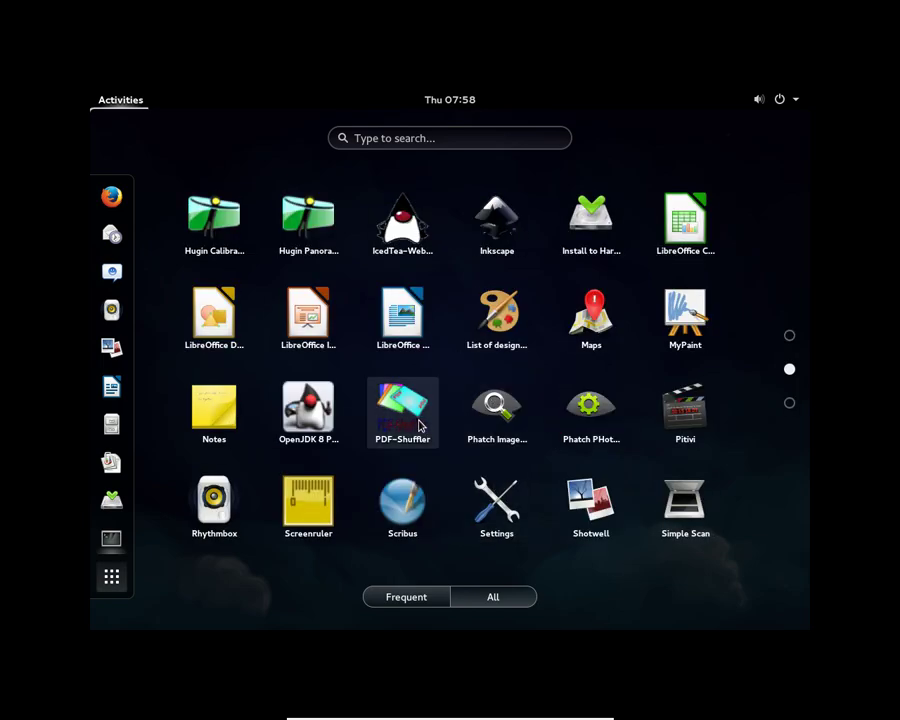
pyautogui.scroll(-1, 450, 425)
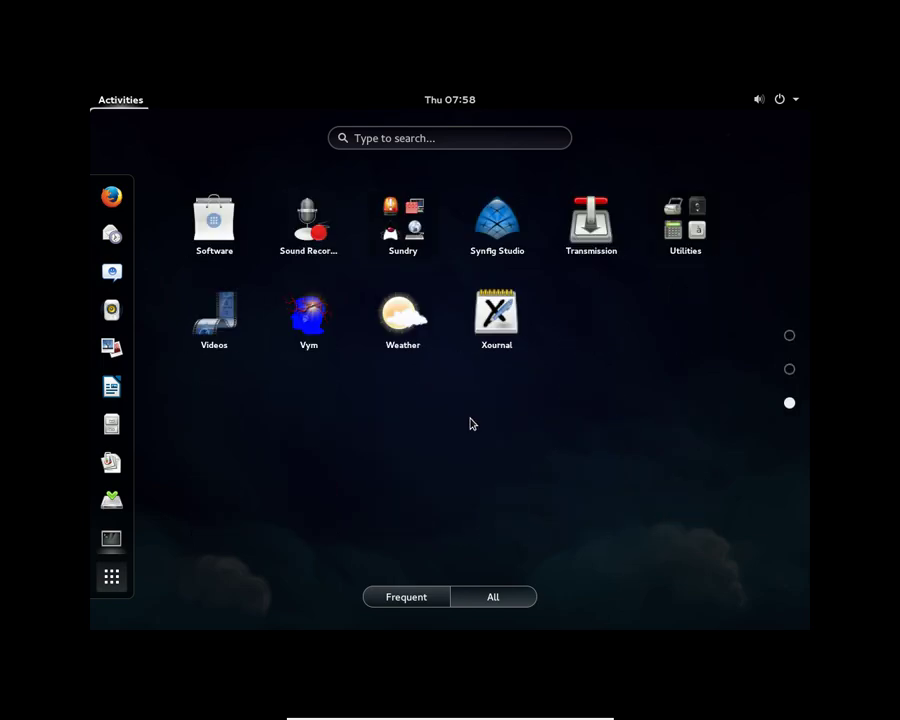
pyautogui.click(390, 297)
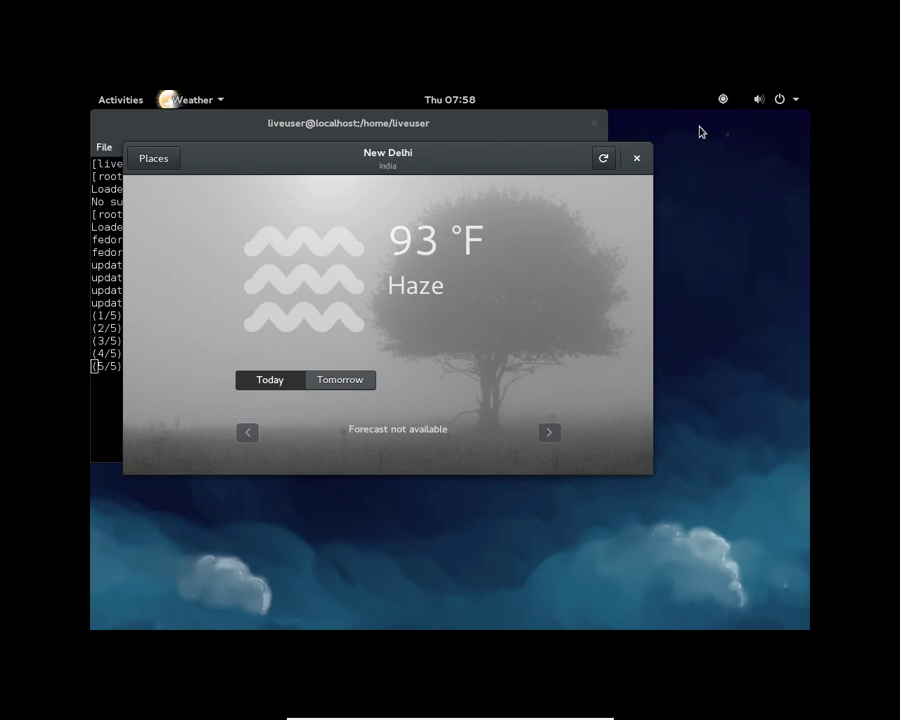
# Close Weather, browse the app grid, and scroll Firefox's Design Suite/Tutorials wiki page
pyautogui.click(637, 157)
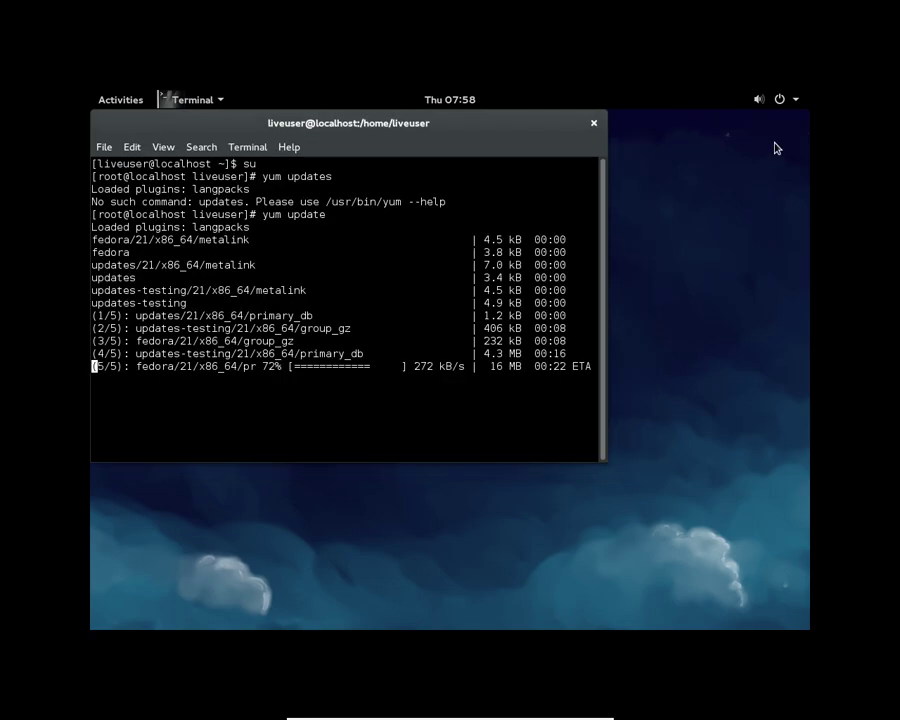
pyautogui.click(132, 102)
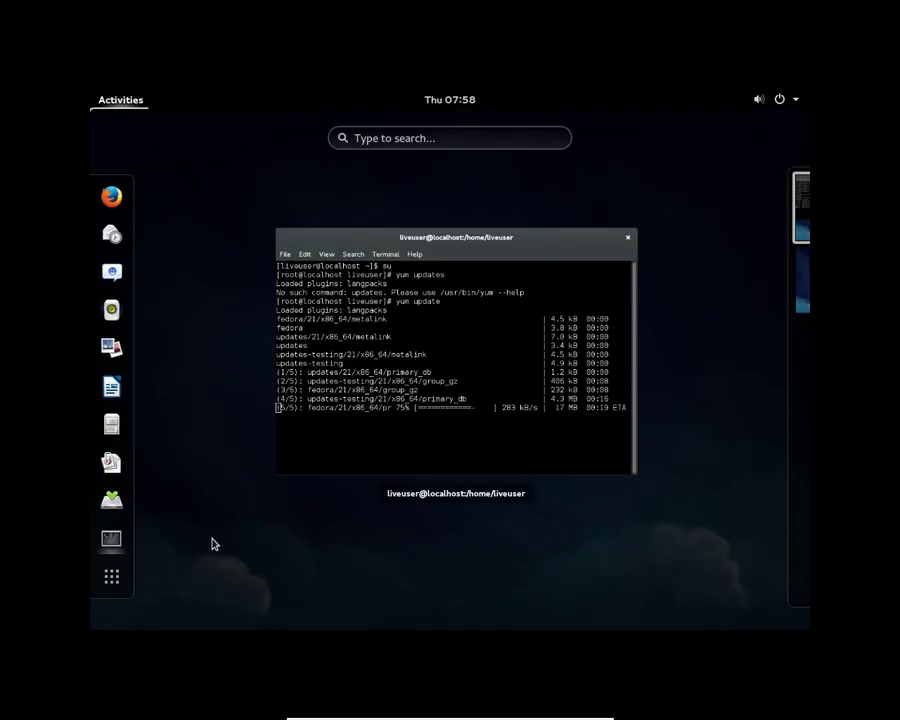
pyautogui.click(113, 577)
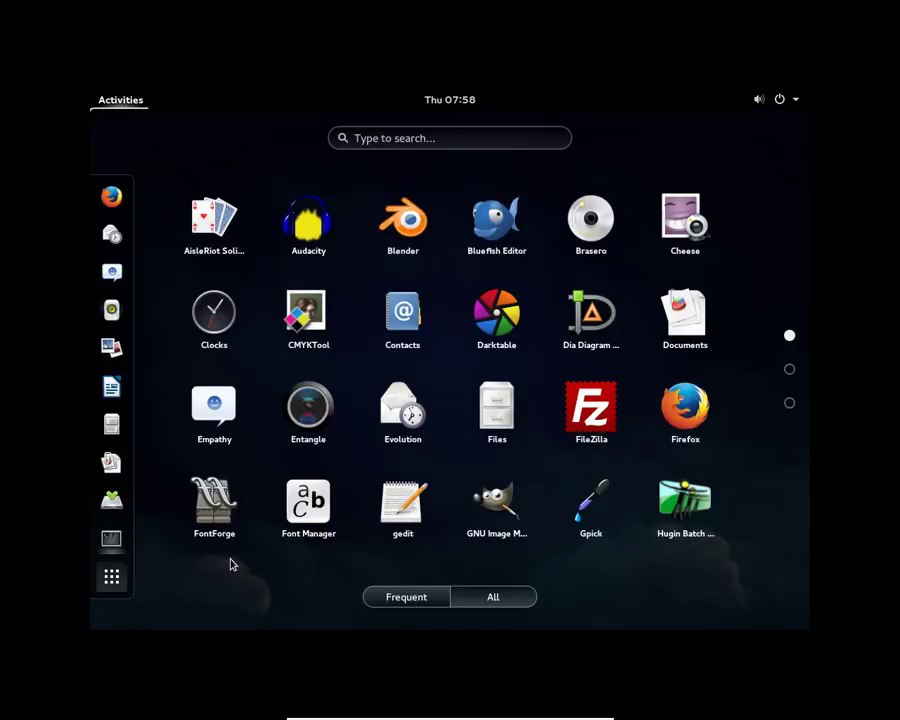
pyautogui.scroll(-1, 470, 470)
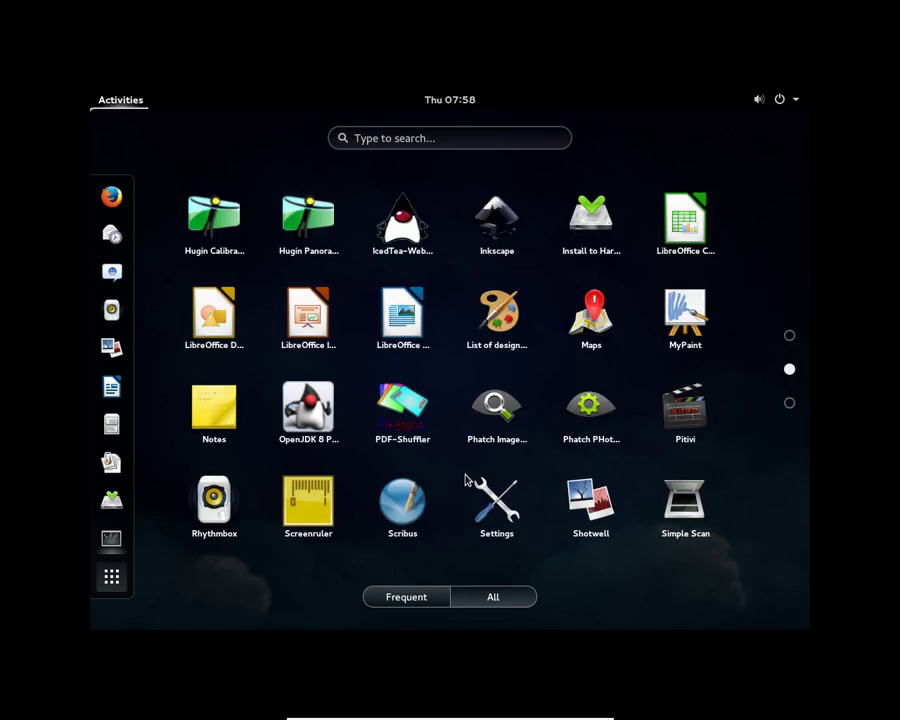
pyautogui.scroll(-1, 465, 480)
pyautogui.scroll(1, 476, 465)
pyautogui.press('Escape')
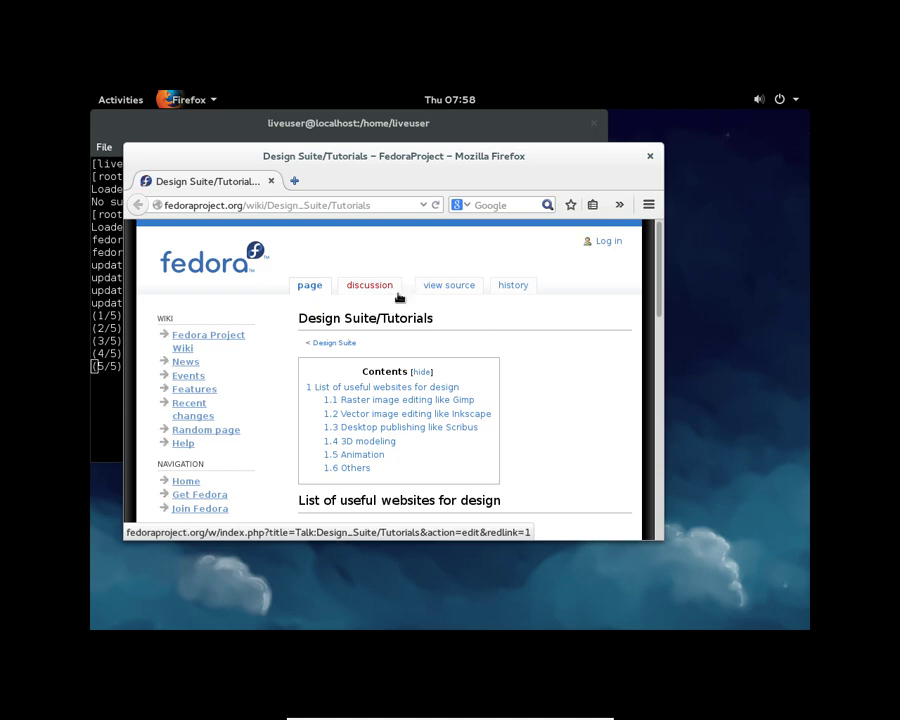
pyautogui.scroll(-5, 532, 317)
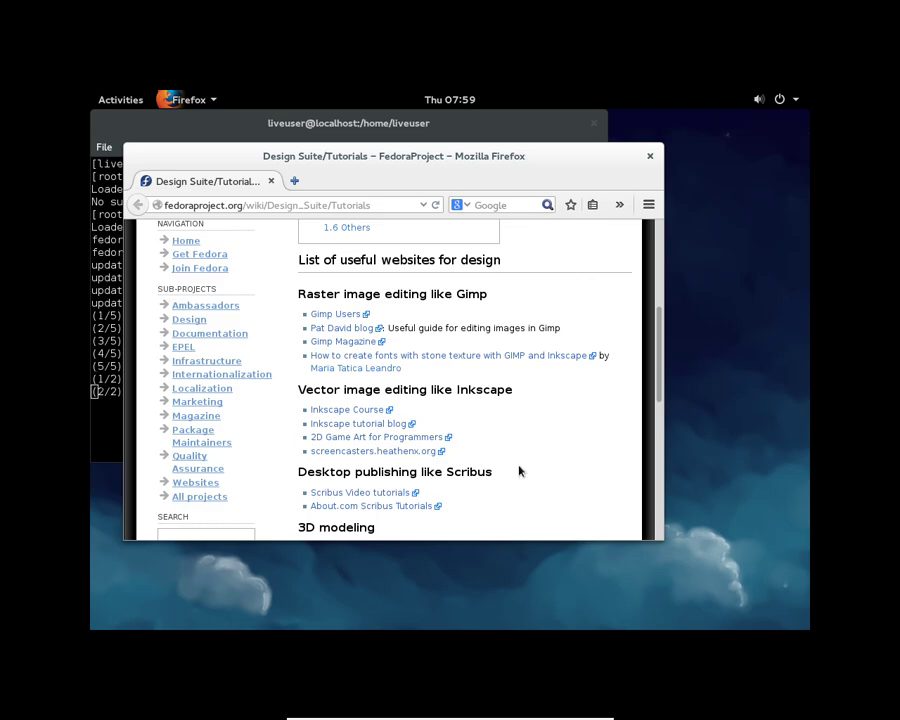
# Close Firefox, browse the Show Applications grid in Activities, then leave it with Esc
pyautogui.click(649, 156)
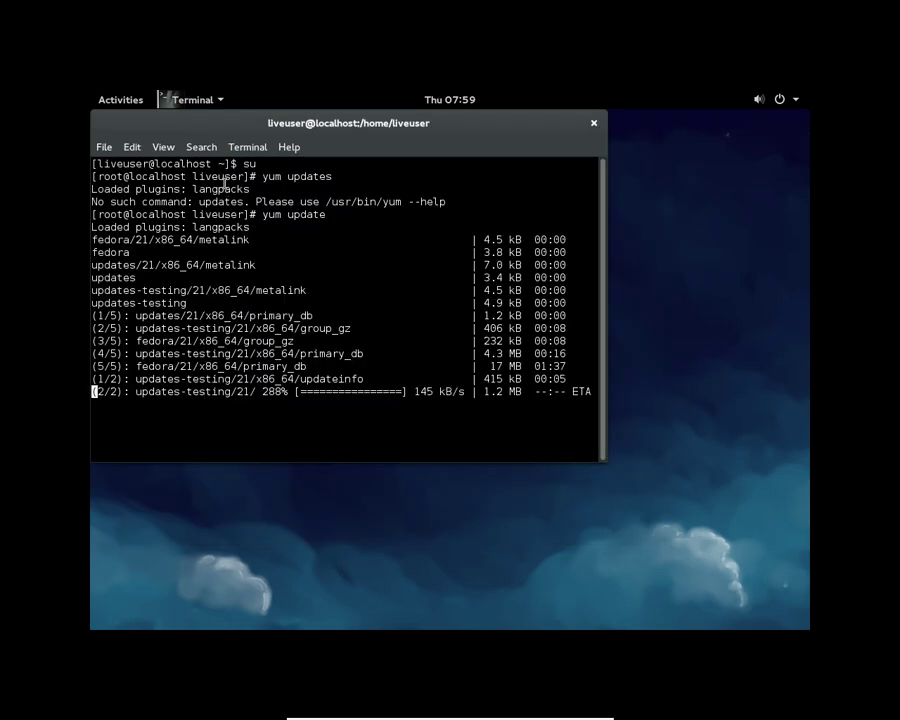
pyautogui.click(123, 104)
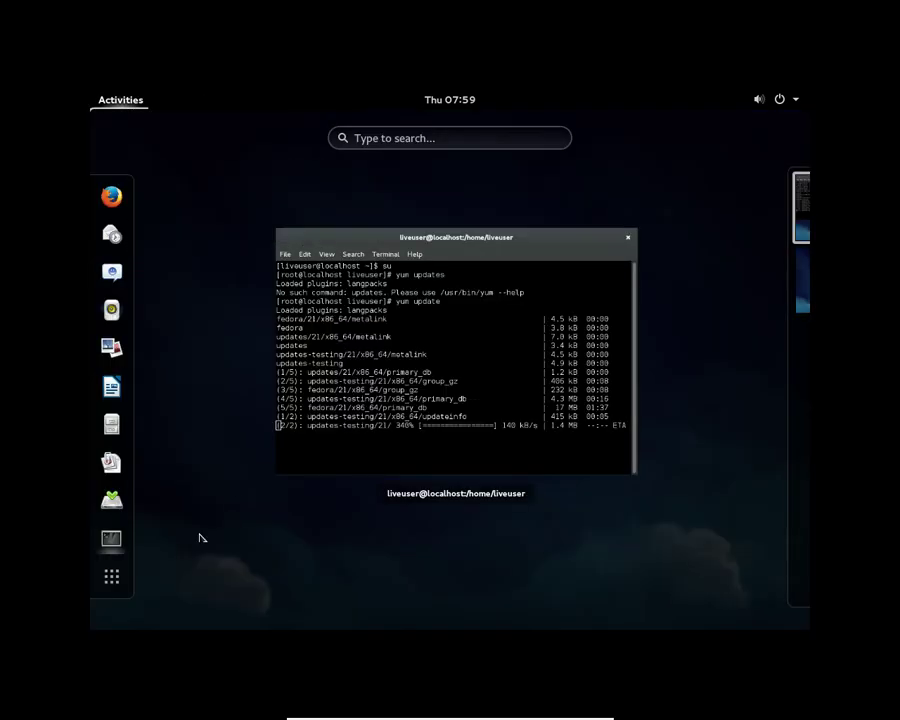
pyautogui.click(113, 580)
pyautogui.scroll(-1, 519, 494)
pyautogui.scroll(-1, 600, 480)
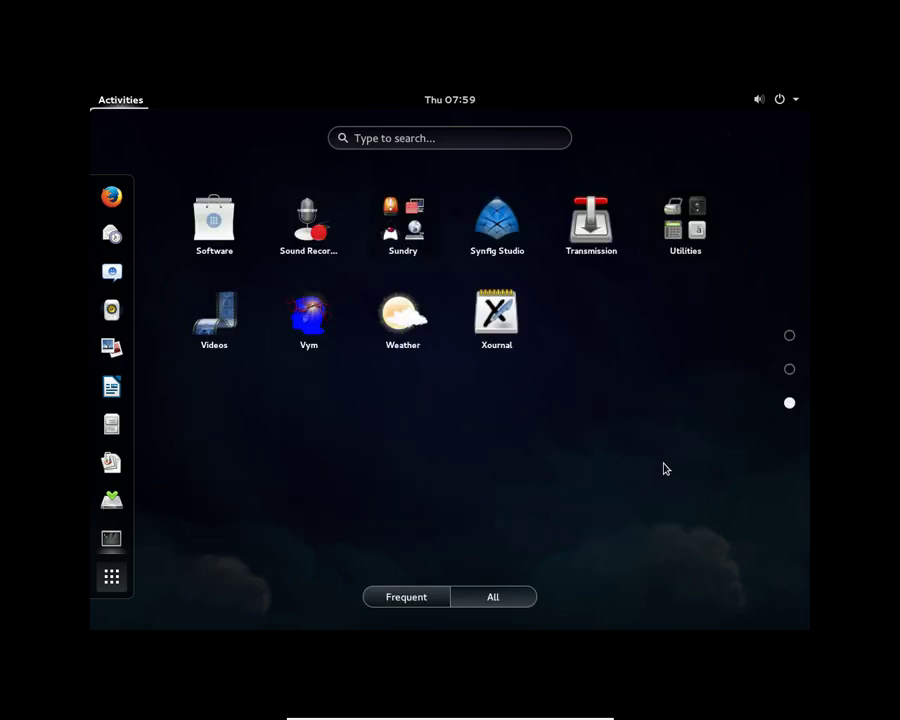
pyautogui.scroll(1, 600, 480)
pyautogui.press('Escape')
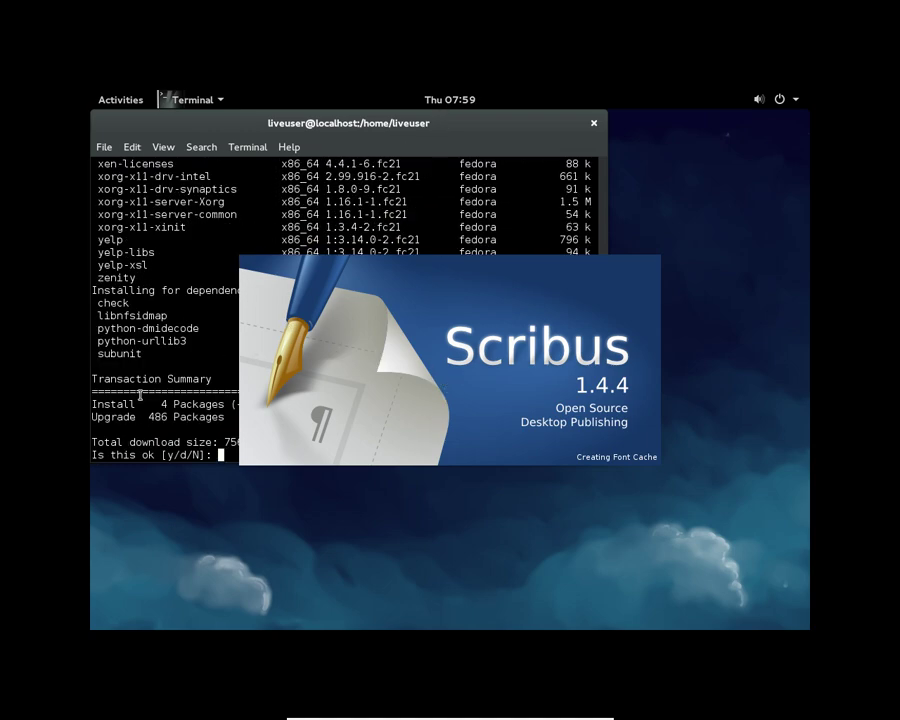
# Confirm the yum update with 'y' and cancel Scribus's New Document dialog
pyautogui.write('y')
pyautogui.press('Return')
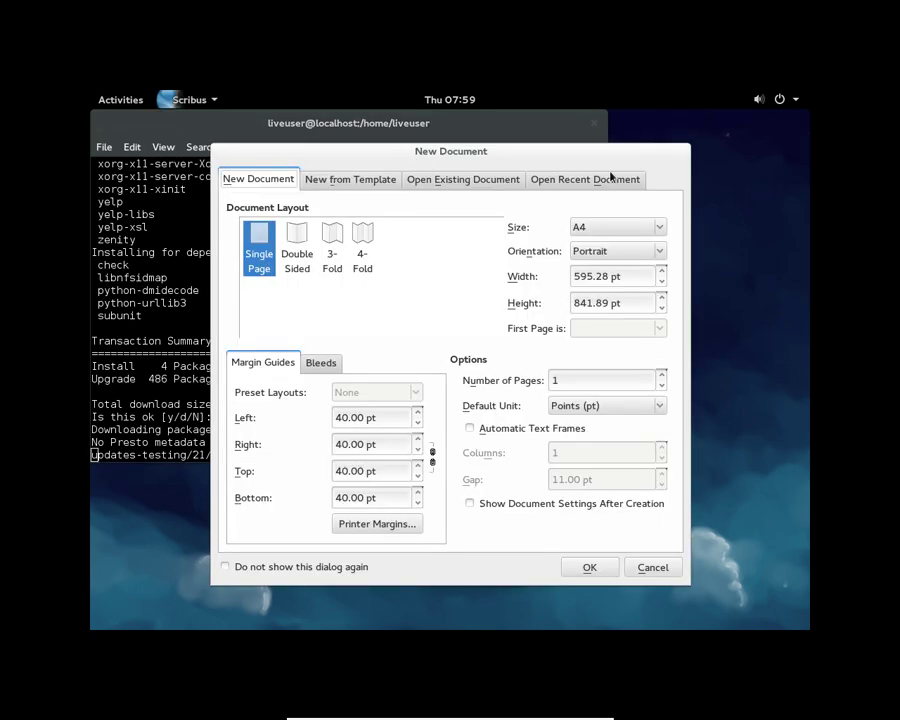
pyautogui.click(653, 567)
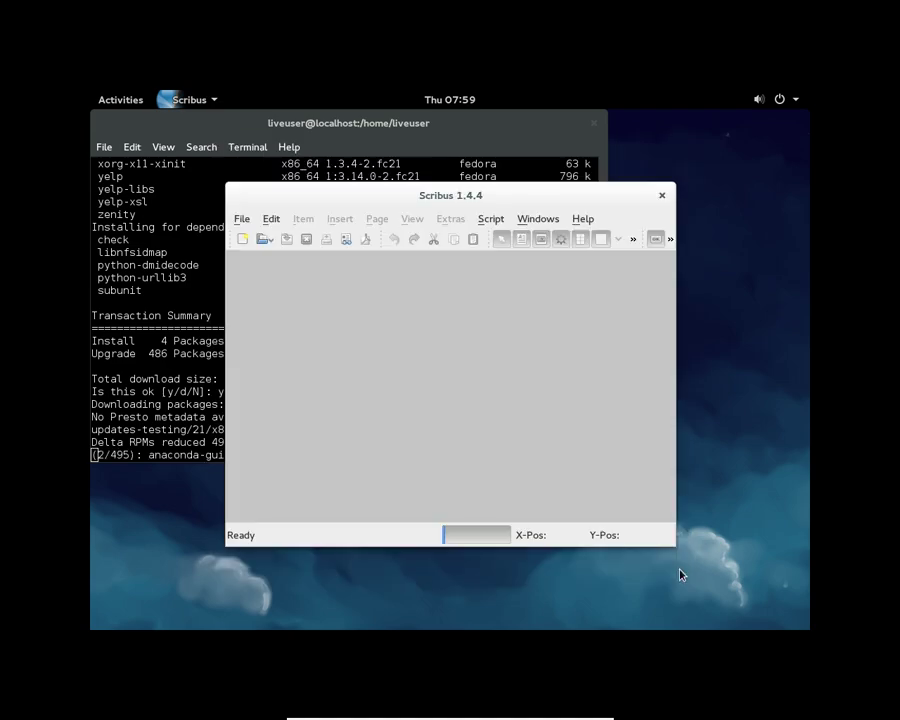
# Close Scribus, then take the VM out of fullscreen via the mini toolbar's View menu
pyautogui.click(662, 195)
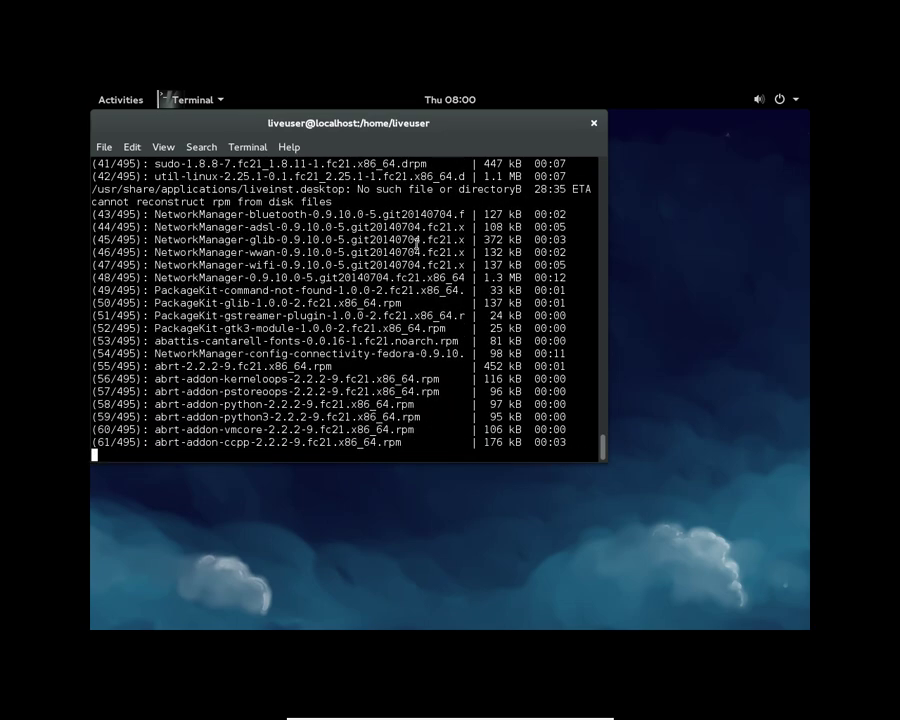
pyautogui.click(125, 100)
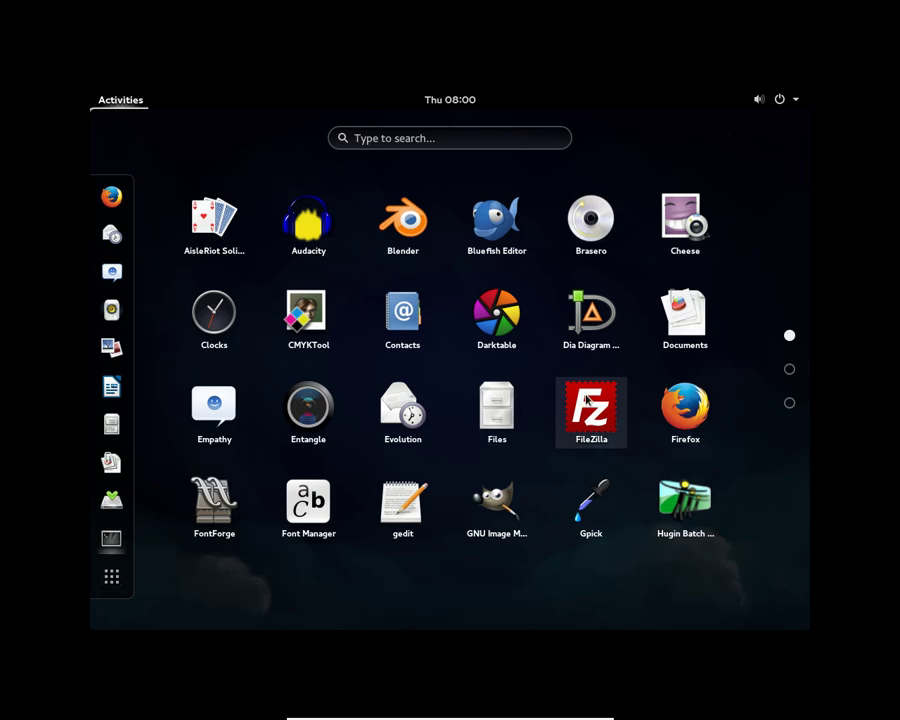
pyautogui.click(123, 103)
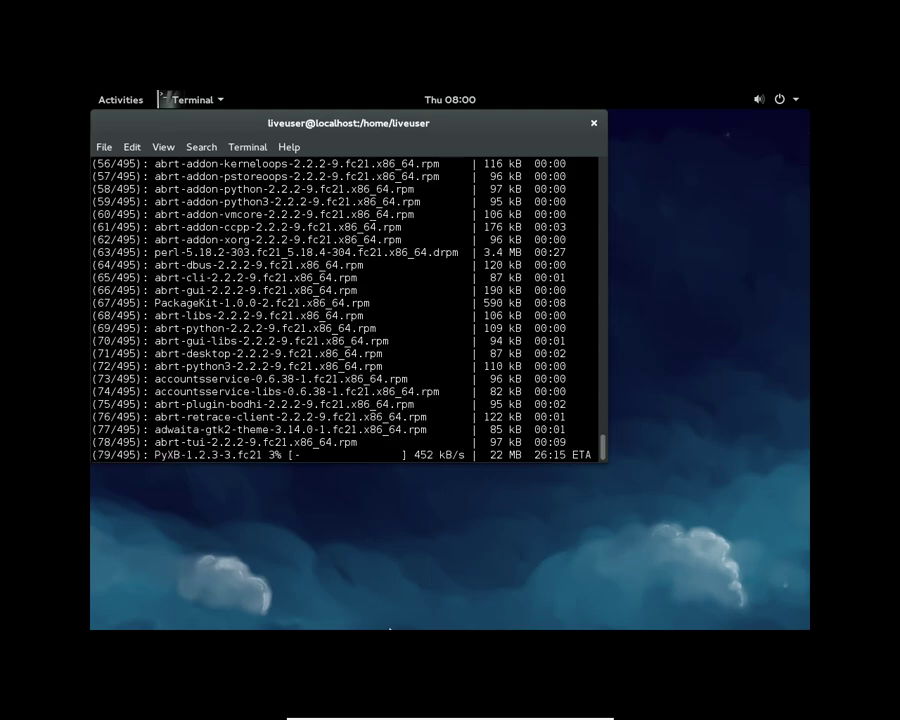
pyautogui.click(380, 709)
pyautogui.click(444, 632)
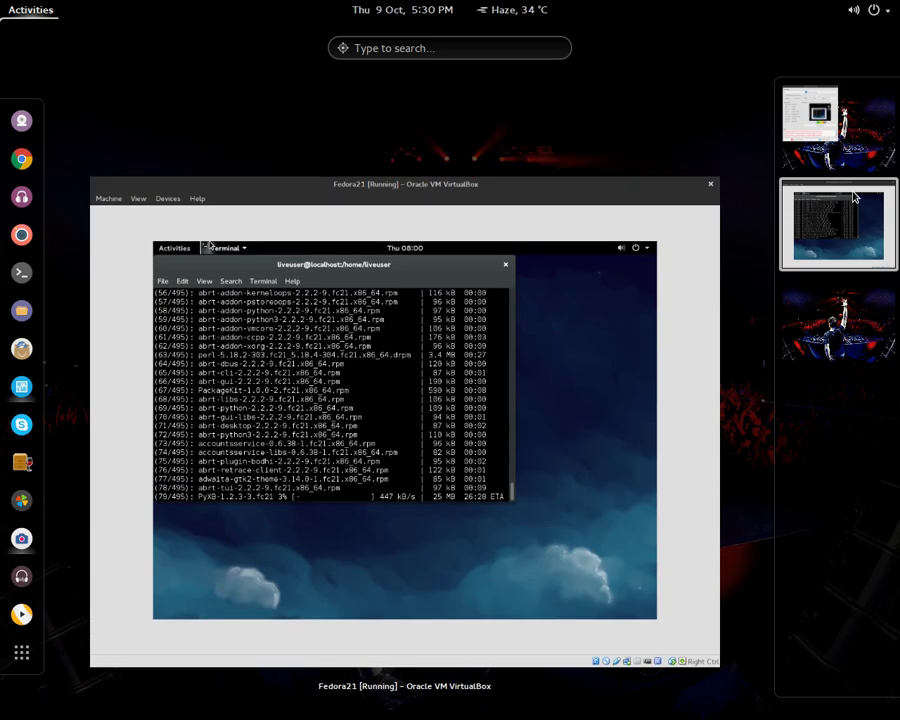
# Move a window to the second workspace and raise the SimpleScreenRecorder window
pyautogui.click(800, 200)
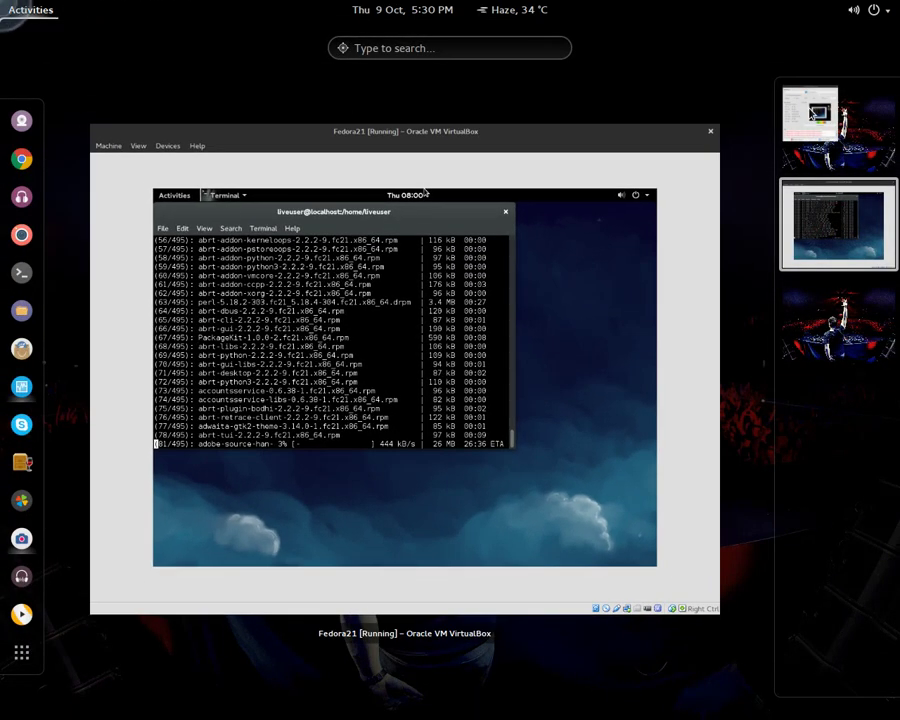
pyautogui.moveTo(812, 115); pyautogui.dragTo(855, 225)
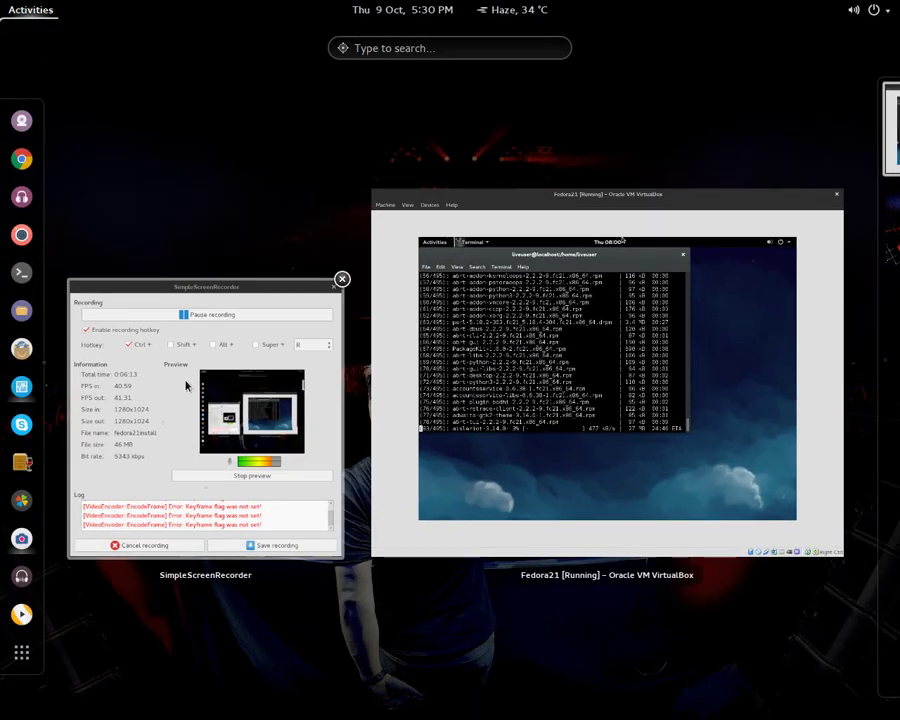
pyautogui.click(243, 364)
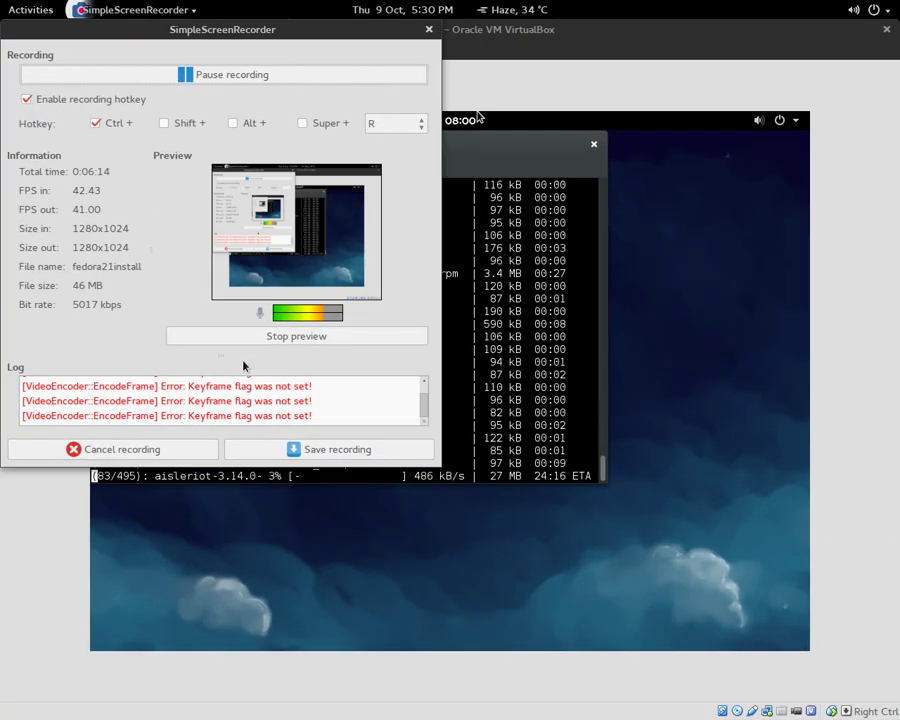